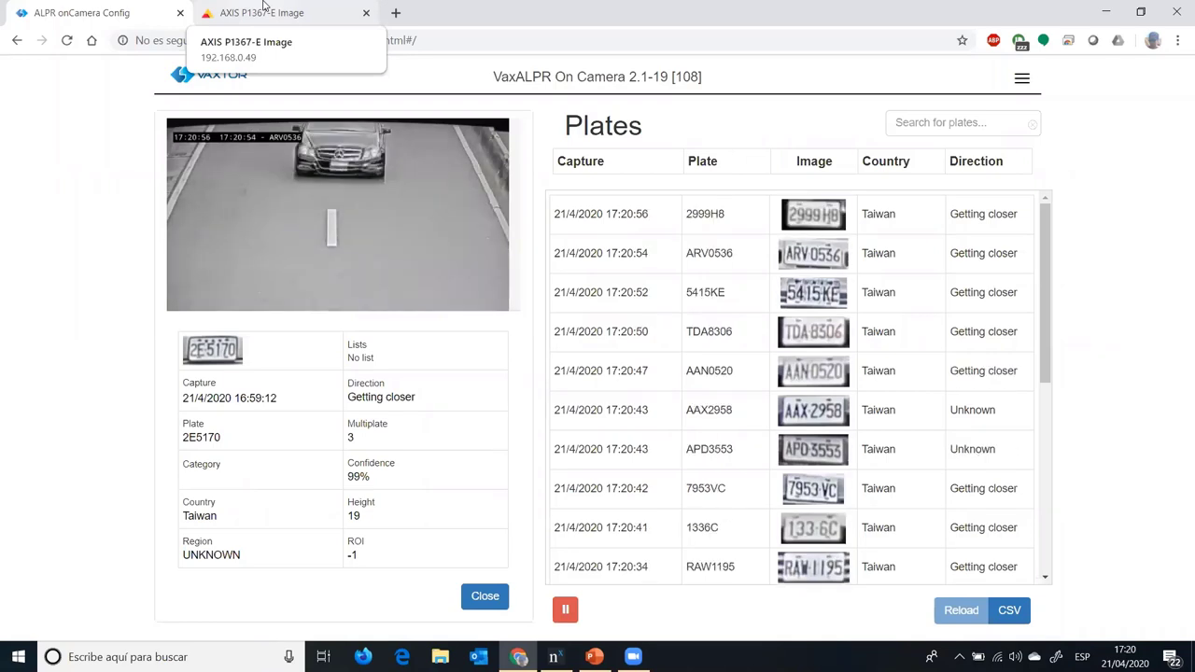
# Switch to the AXIS P1367-E camera's web interface and open the VaxALPR On Camera application's details
pyautogui.click(264, 10)
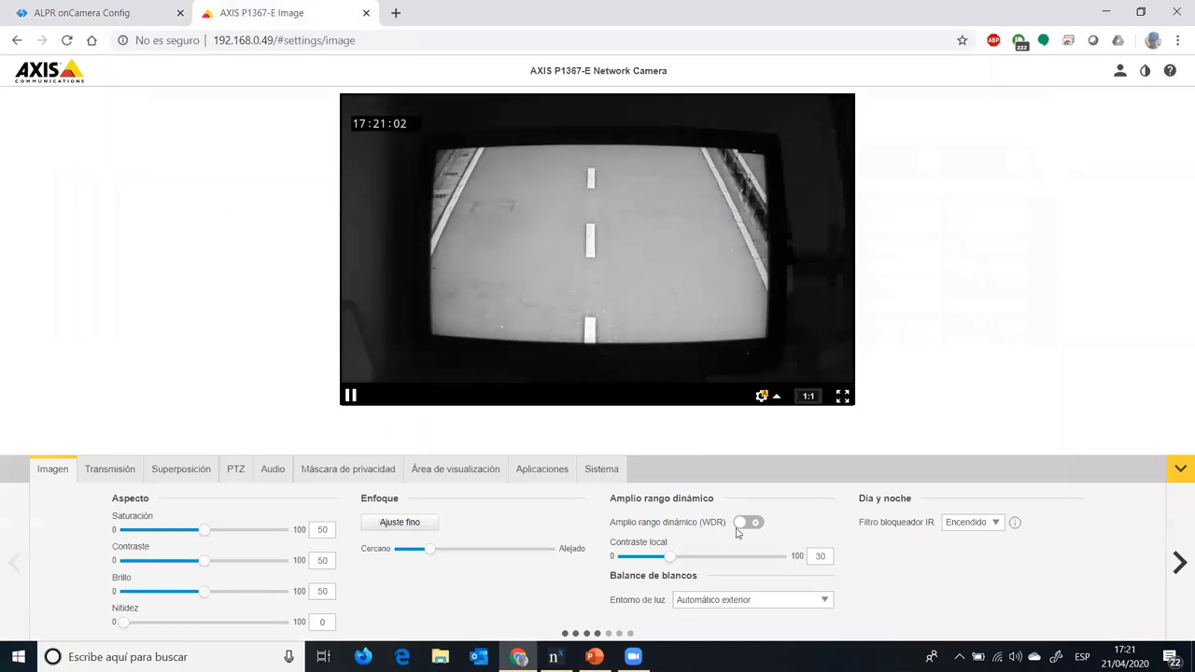
pyautogui.click(541, 472)
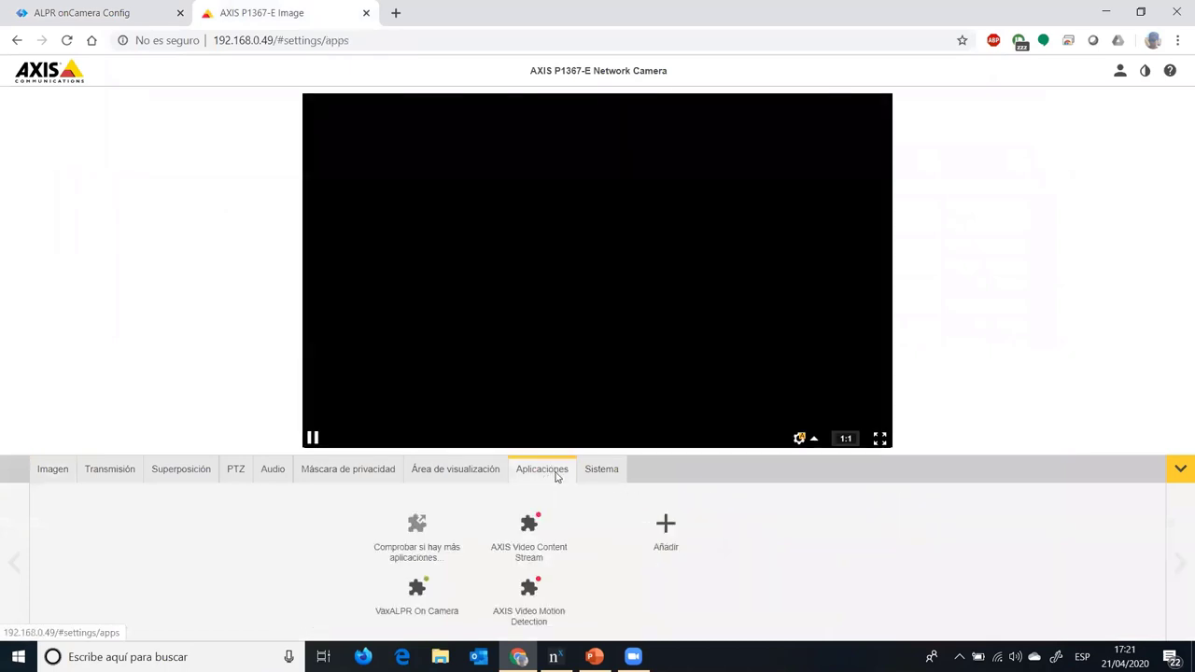
pyautogui.click(420, 614)
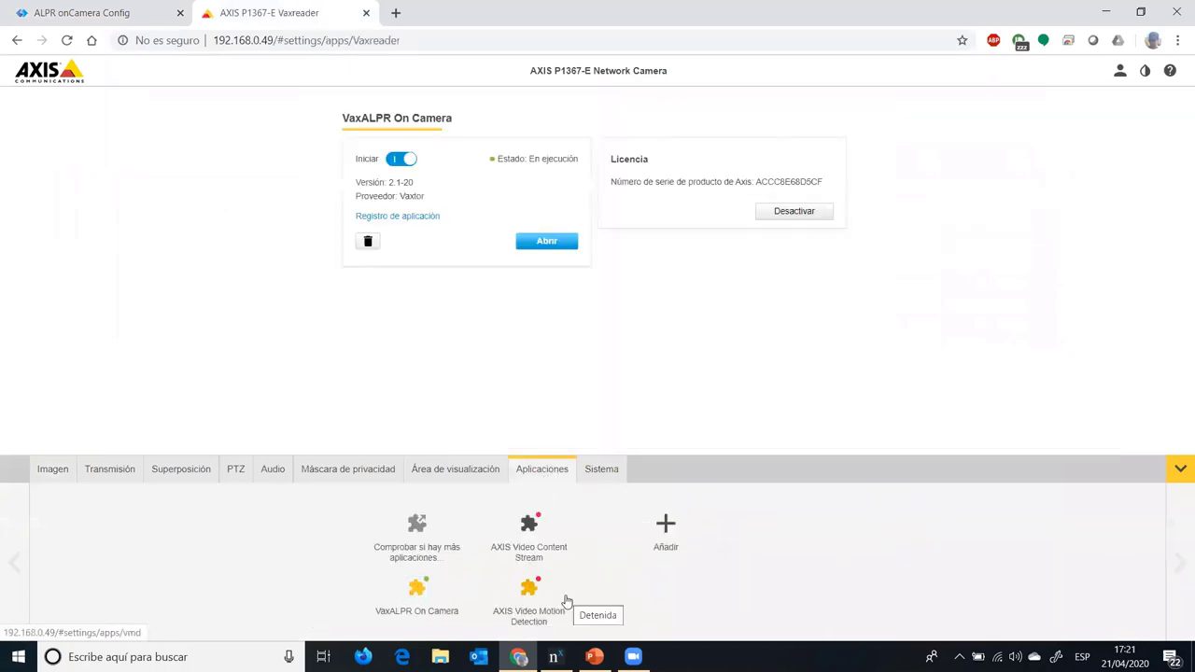
# Return to the VaxALPR On Camera interface and open its Settings page
pyautogui.click(84, 11)
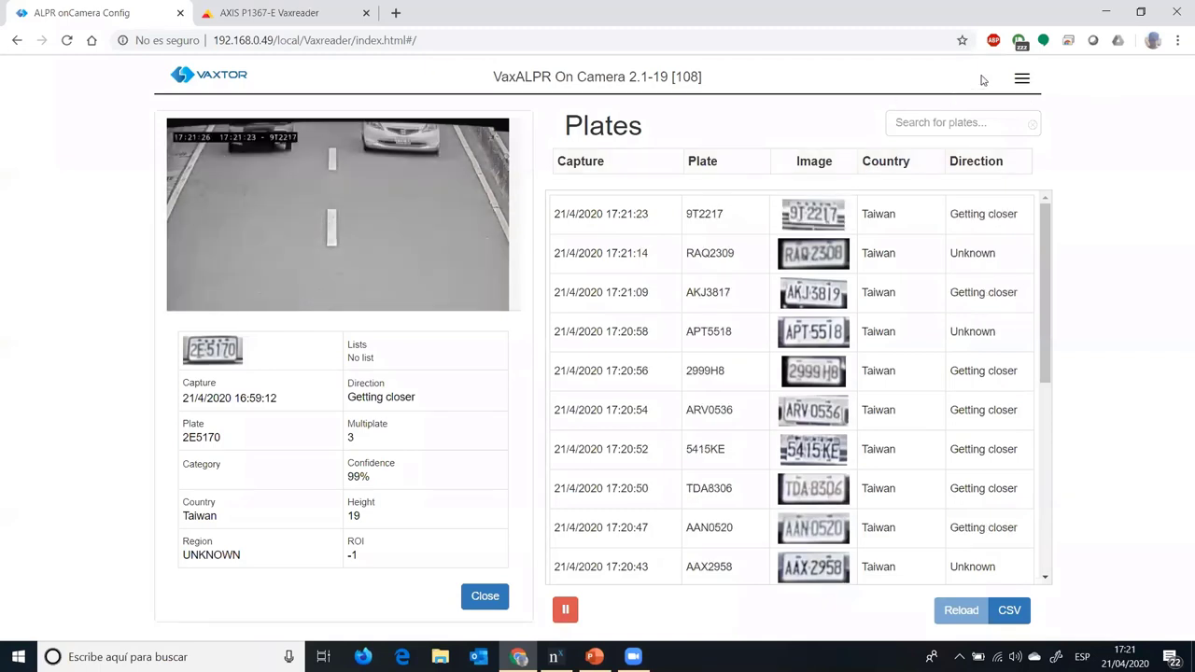
pyautogui.click(1021, 78)
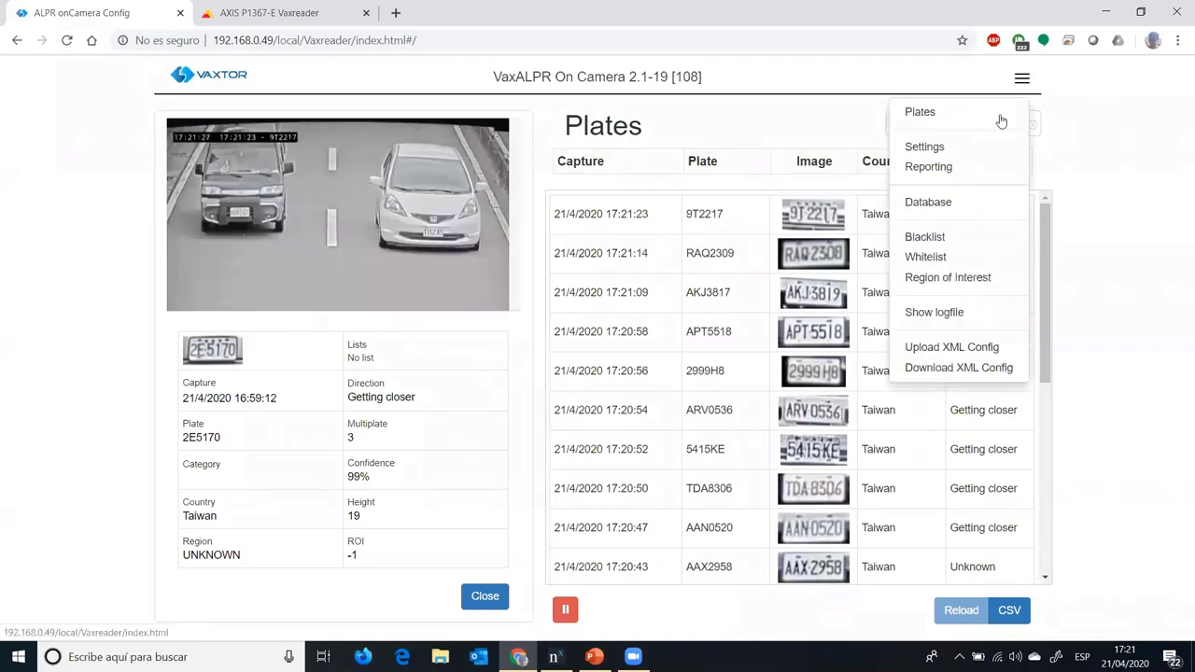
pyautogui.click(960, 148)
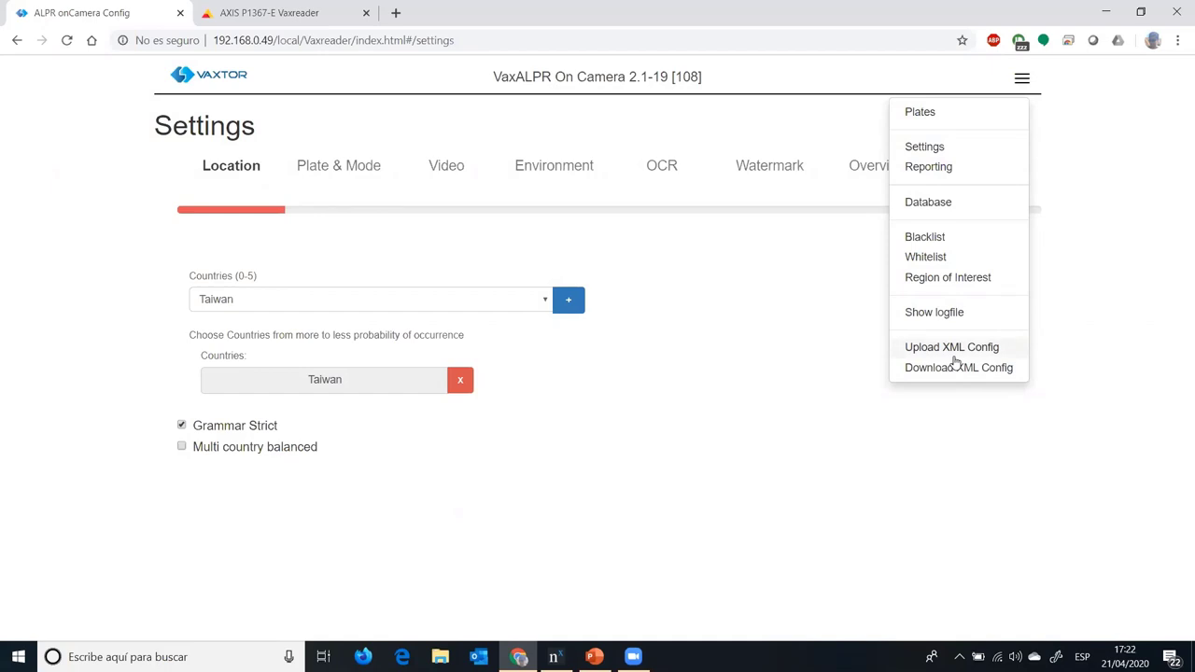
# Open the Reporting page and review the list of available reporting protocols
pyautogui.click(929, 169)
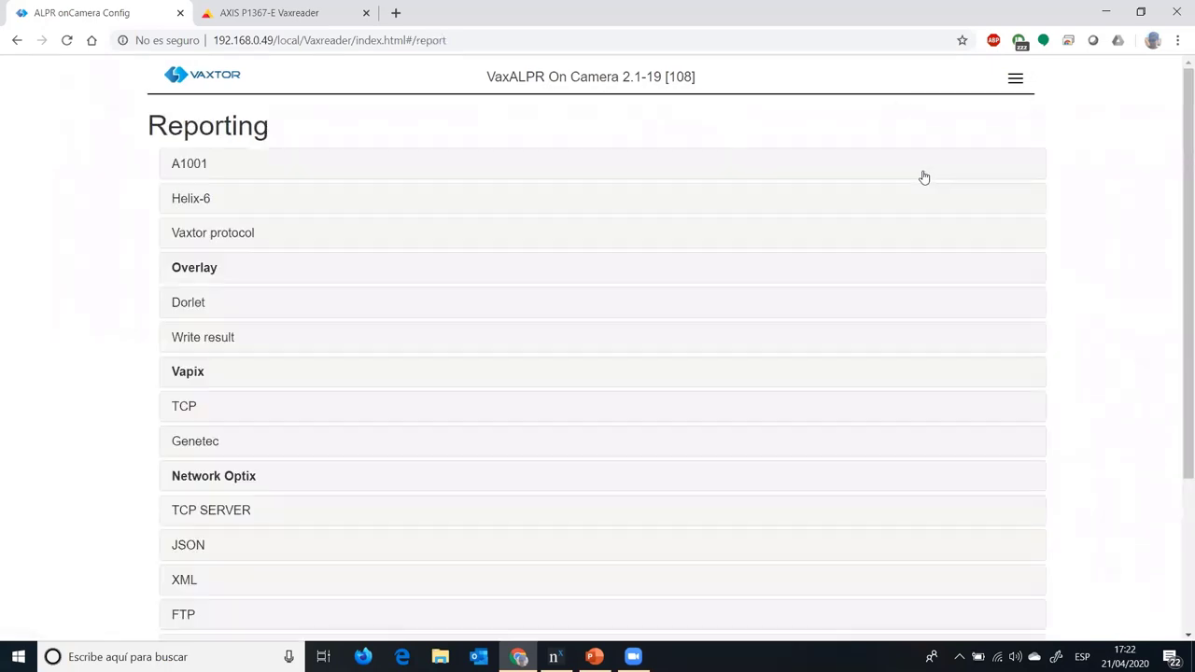
pyautogui.scroll(-1, 575, 332)
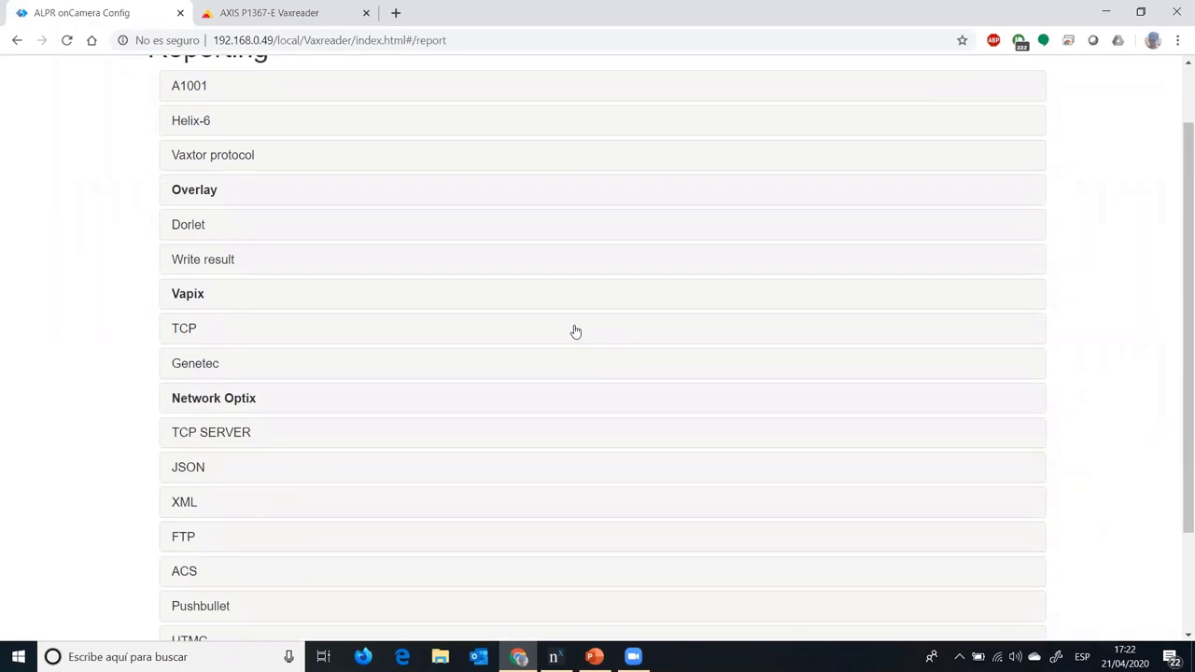
pyautogui.scroll(-2, 575, 331)
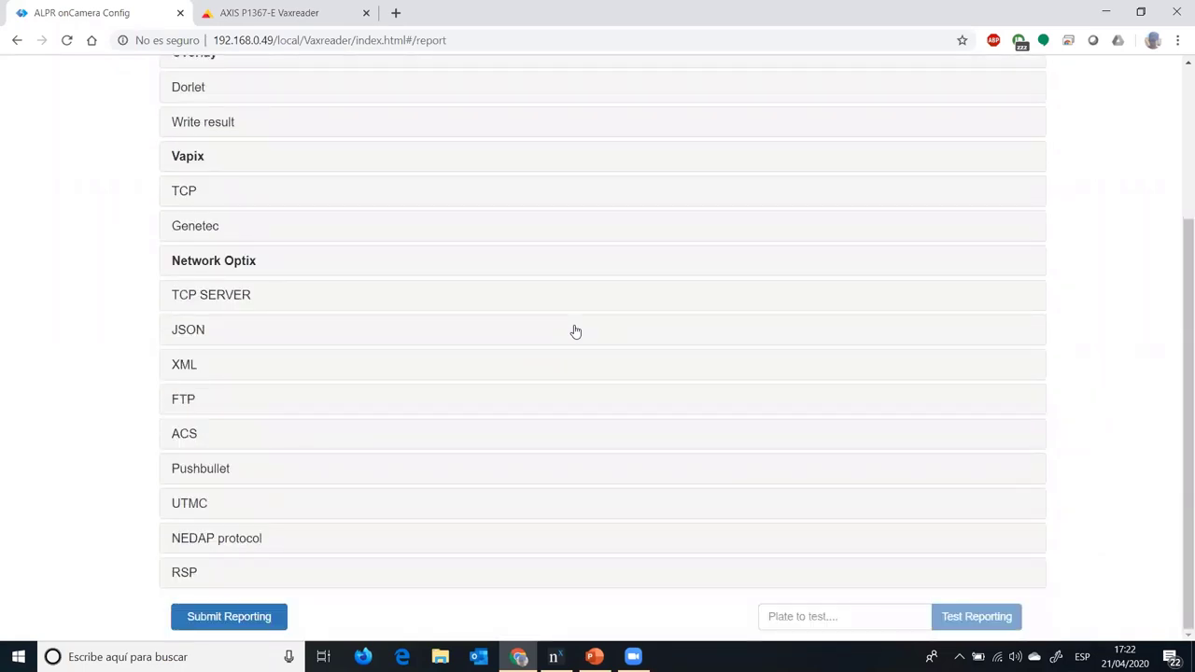
pyautogui.scroll(2, 575, 331)
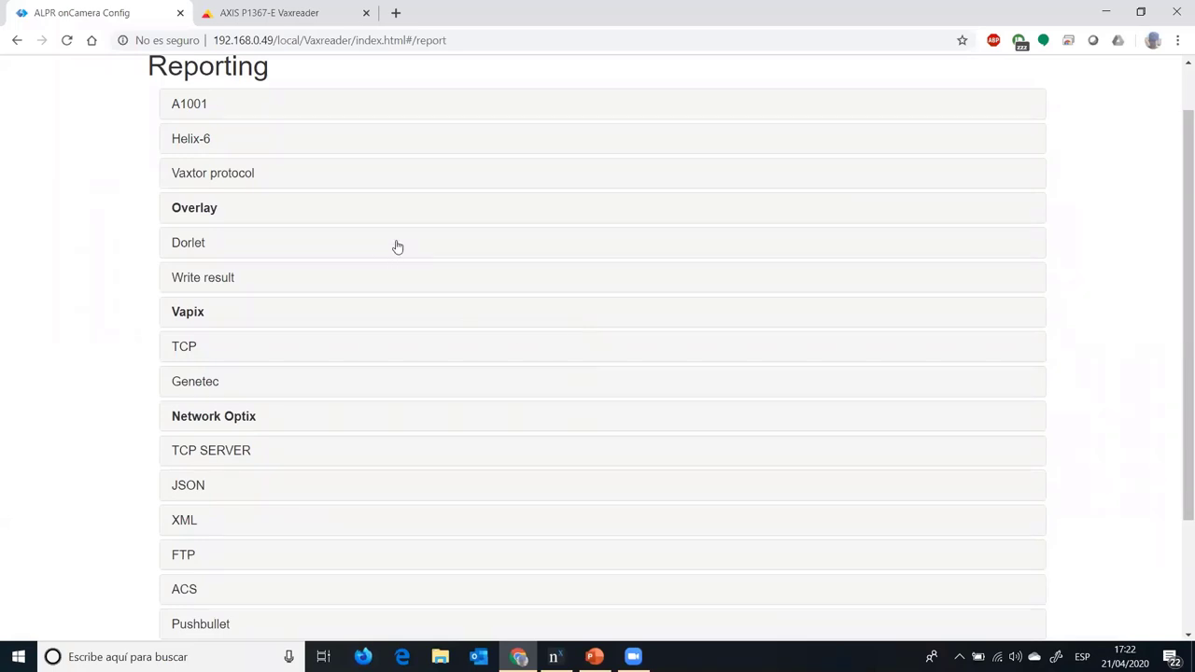
pyautogui.scroll(1, 398, 246)
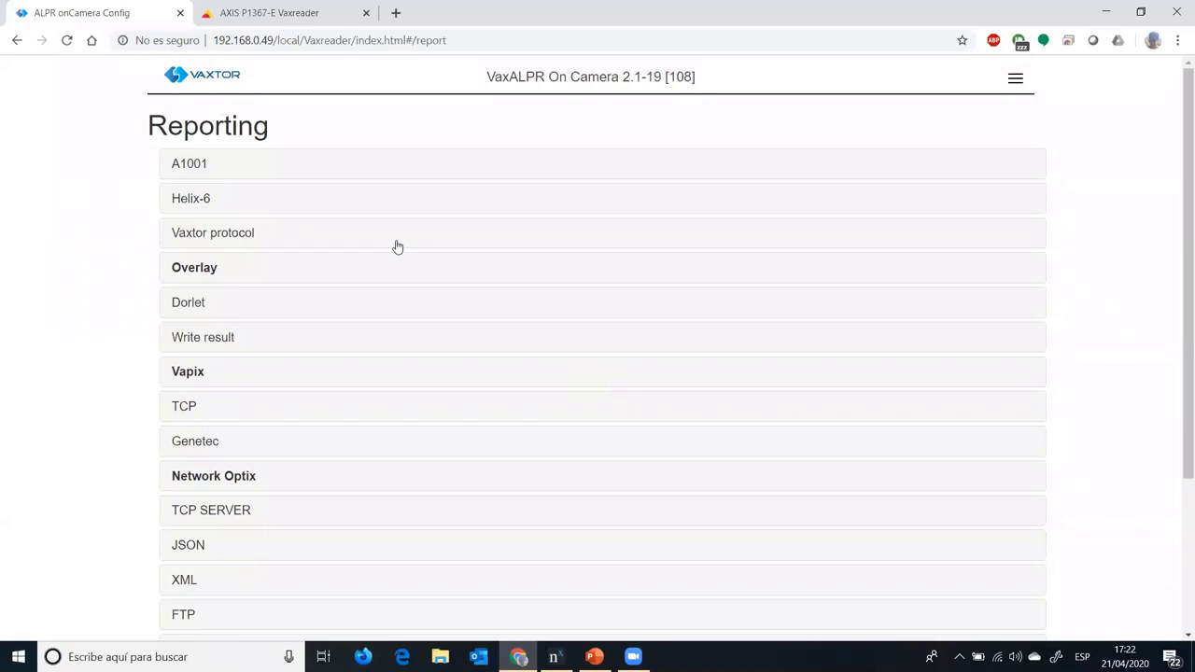
pyautogui.scroll(-2, 397, 246)
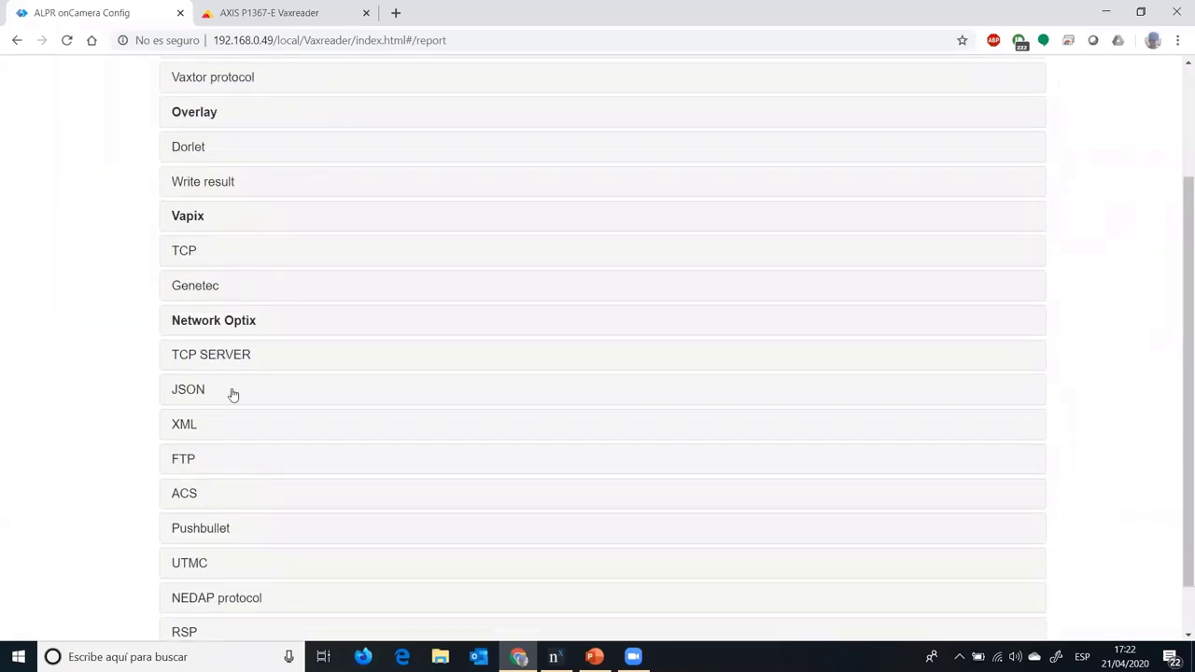
# Expand the JSON reporting section, activate it and select its whole message template
pyautogui.click(233, 394)
pyautogui.scroll(-2, 224, 355)
pyautogui.click(179, 315)
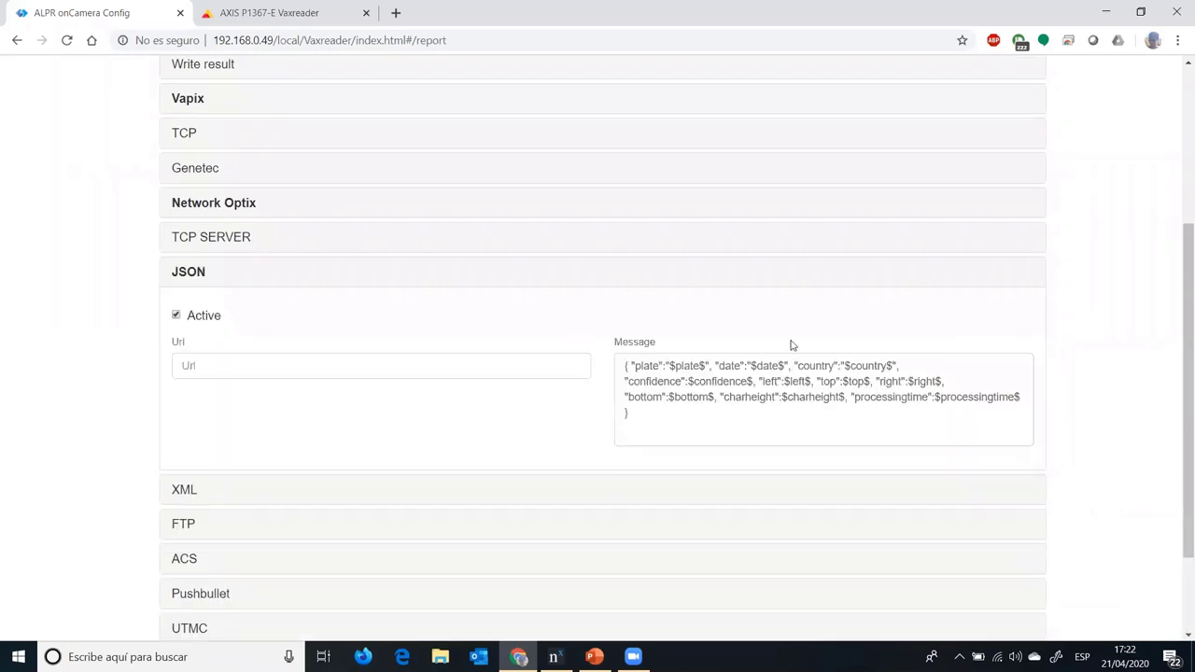
pyautogui.moveTo(680, 417); pyautogui.dragTo(595, 294)
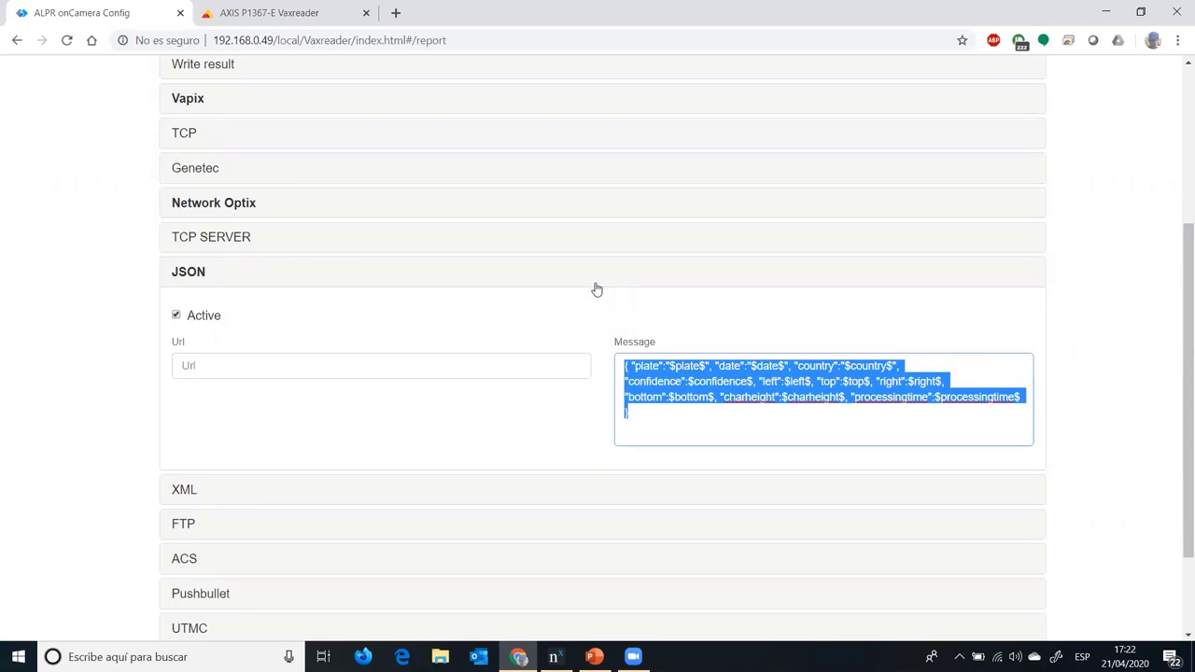
# Leave the Reporting page and return to the on-camera Plates list
pyautogui.scroll(3, 561, 271)
pyautogui.click(271, 12)
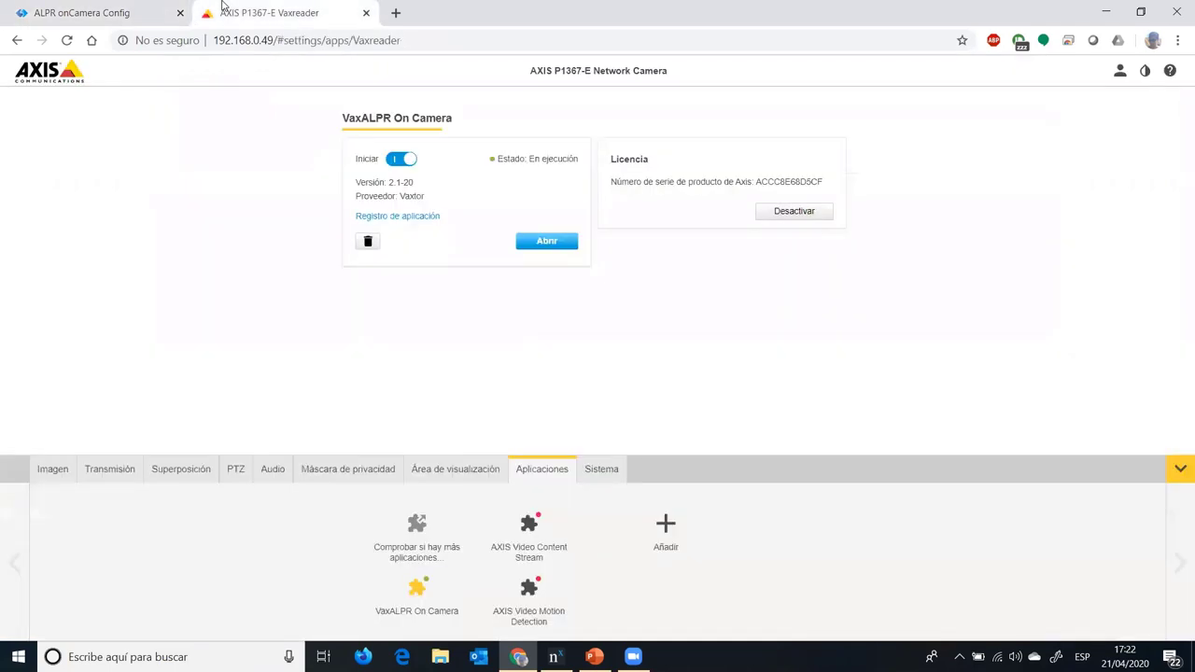
pyautogui.click(145, 6)
pyautogui.scroll(1, 331, 174)
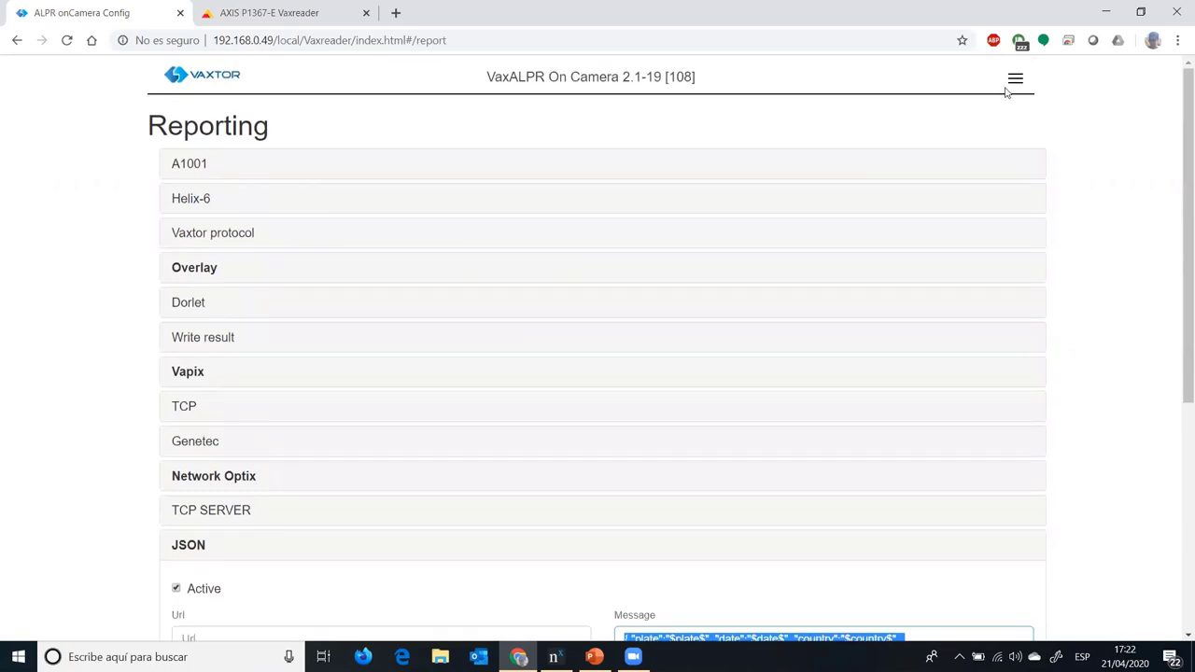
pyautogui.click(1013, 82)
pyautogui.click(915, 112)
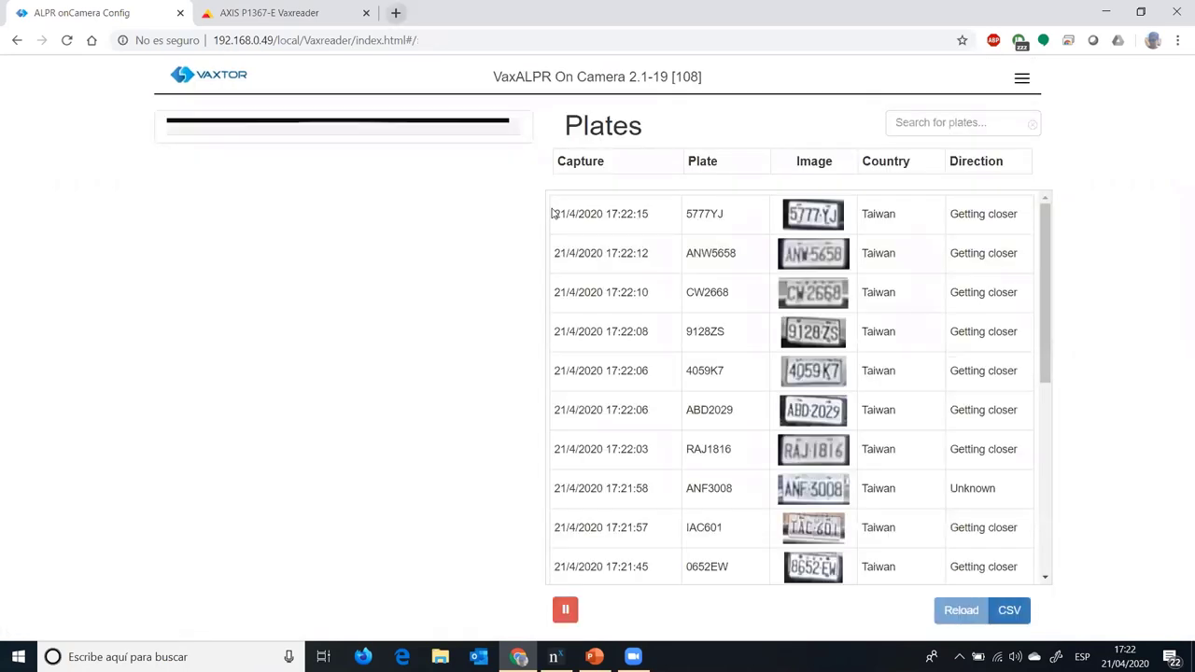
# Open the Helix 7 demo site in a new browser tab and compare it with the on-camera Plates list
pyautogui.click(395, 12)
pyautogui.click(306, 39)
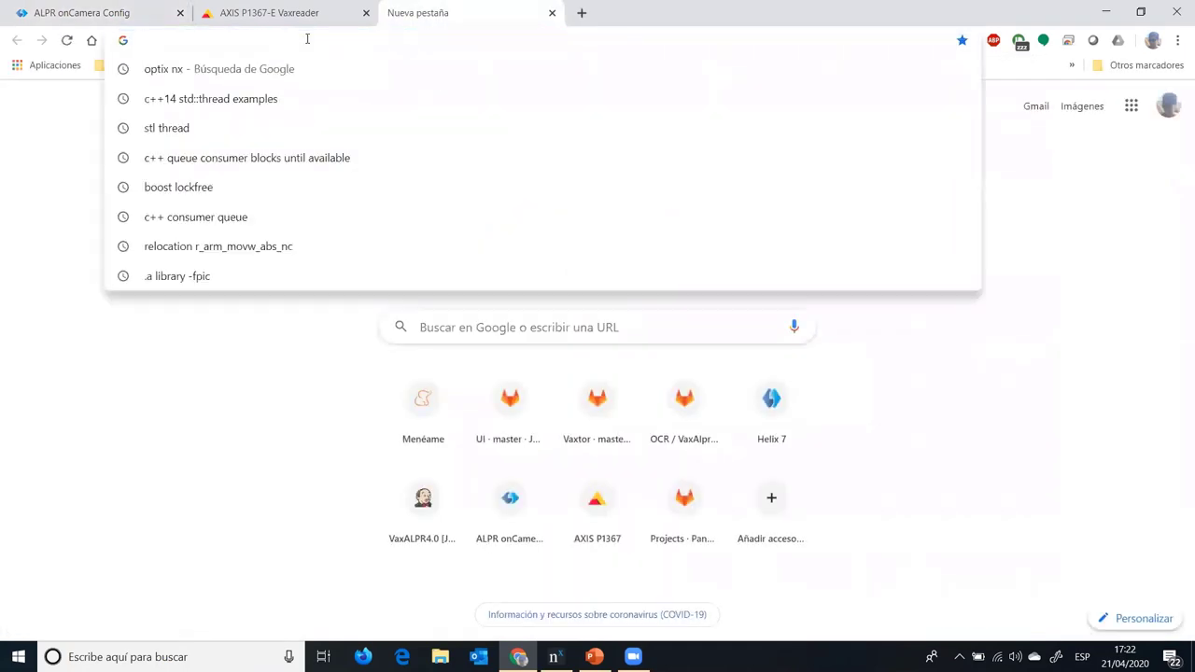
pyautogui.write('helix')
pyautogui.press('Return')
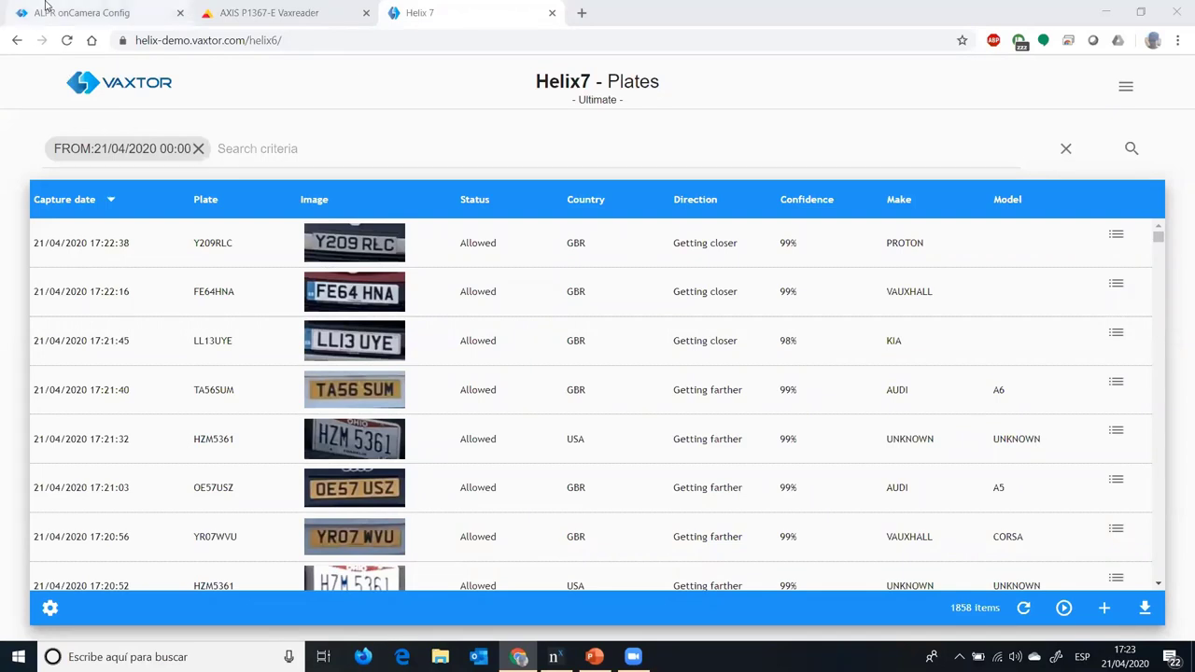
pyautogui.click(82, 11)
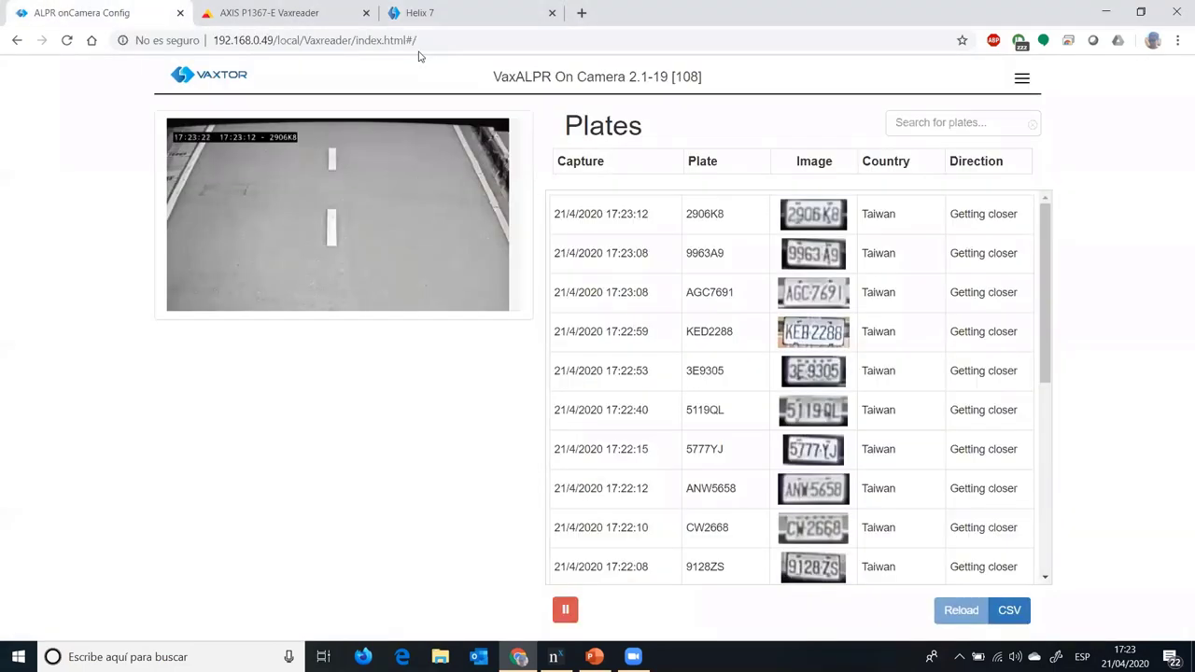
pyautogui.click(420, 12)
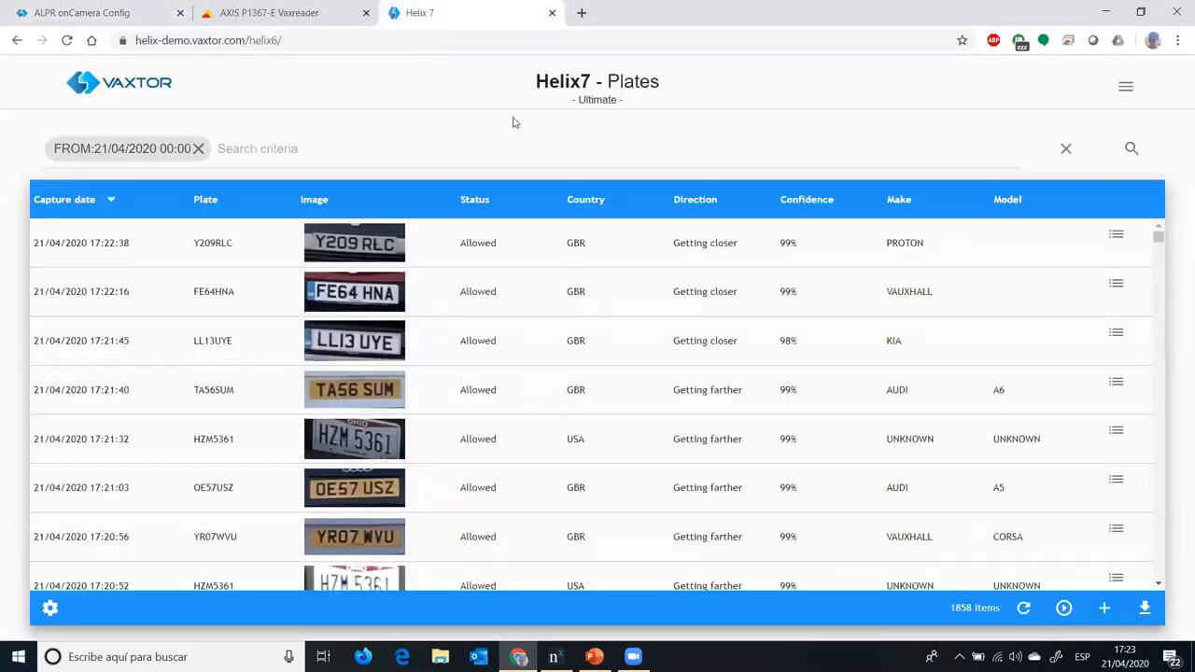
# Open the newest plate record in Helix 7, step through the next four records and close the details
pyautogui.click(535, 245)
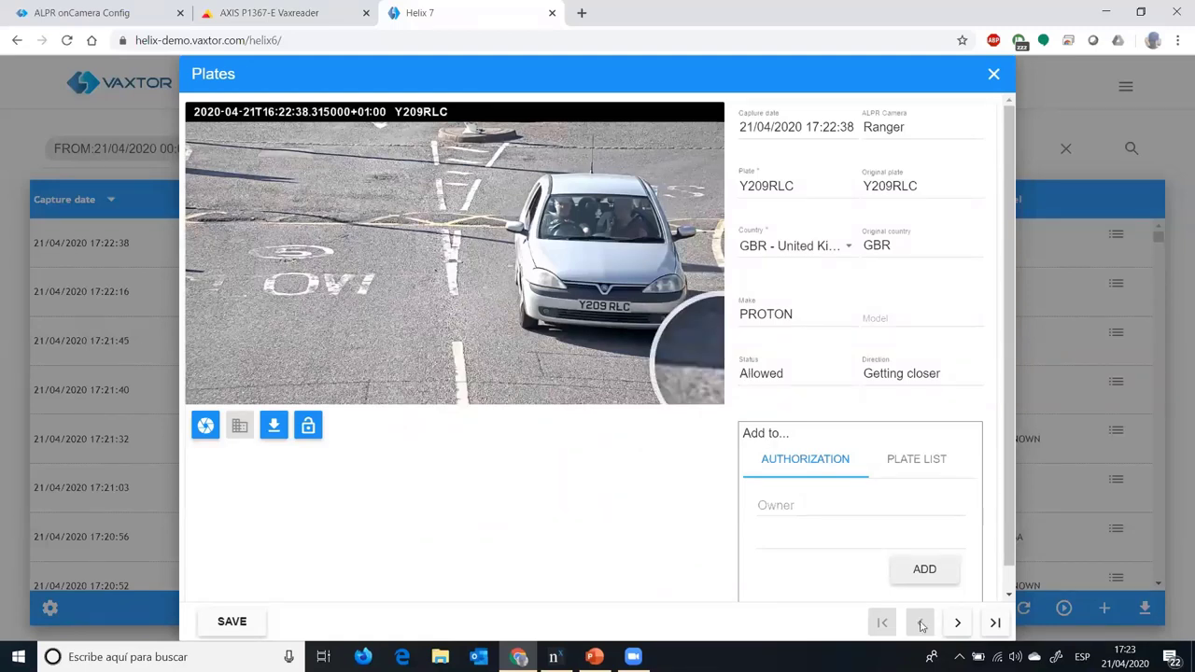
pyautogui.click(957, 624)
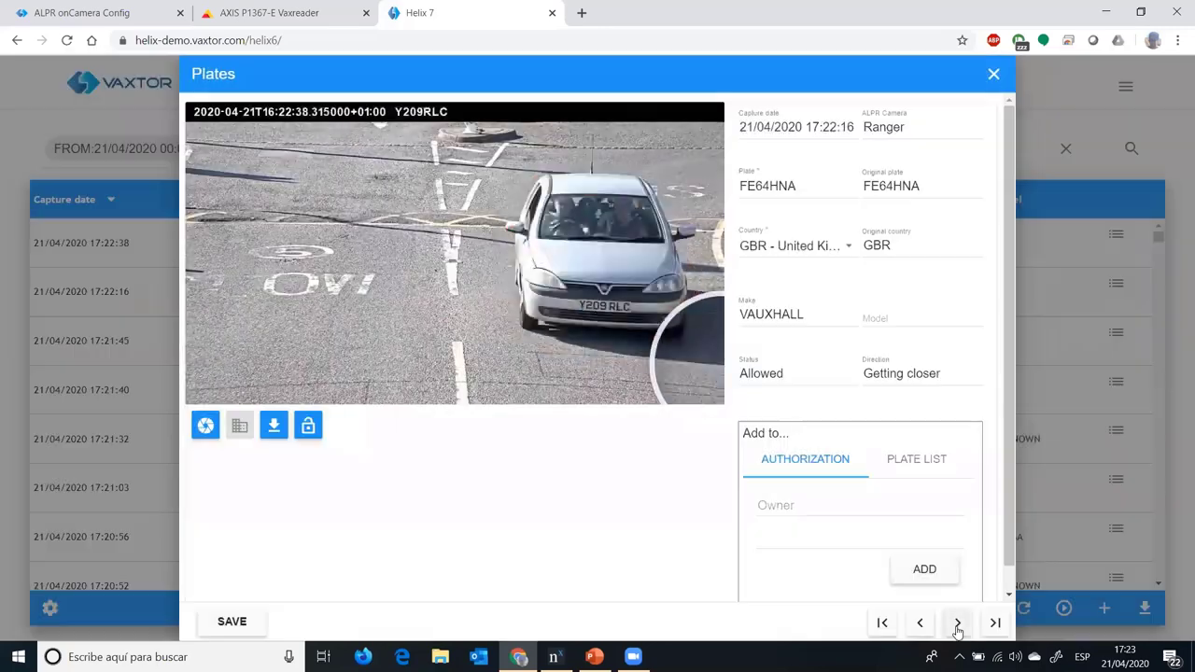
pyautogui.click(957, 624)
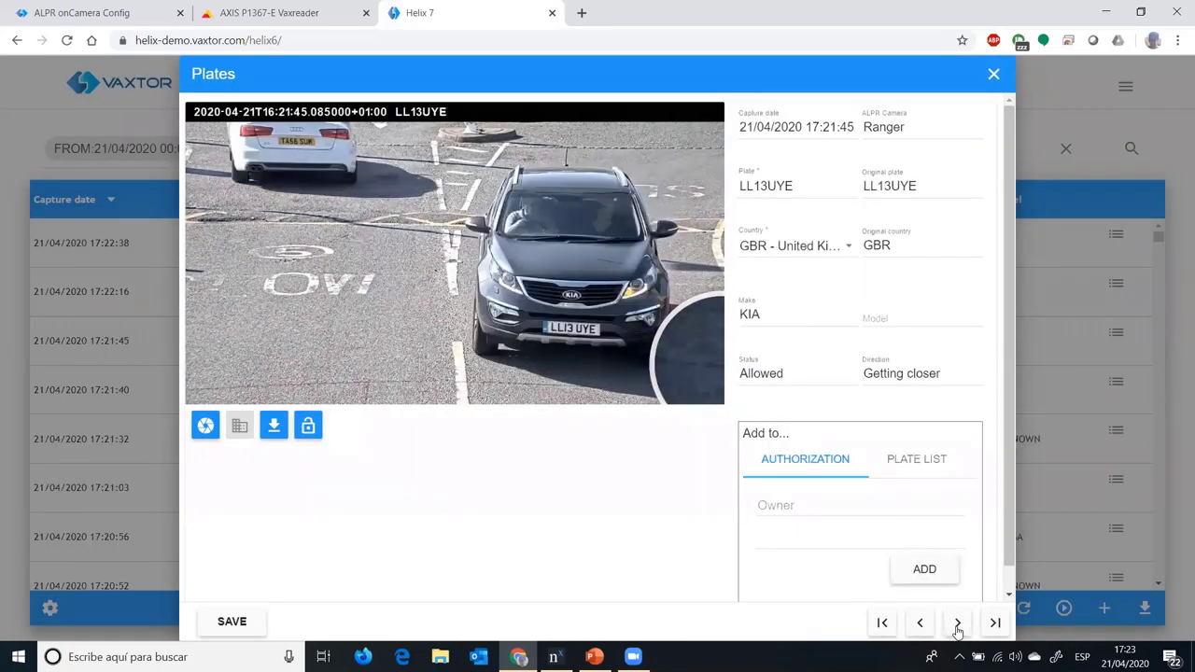
pyautogui.click(957, 623)
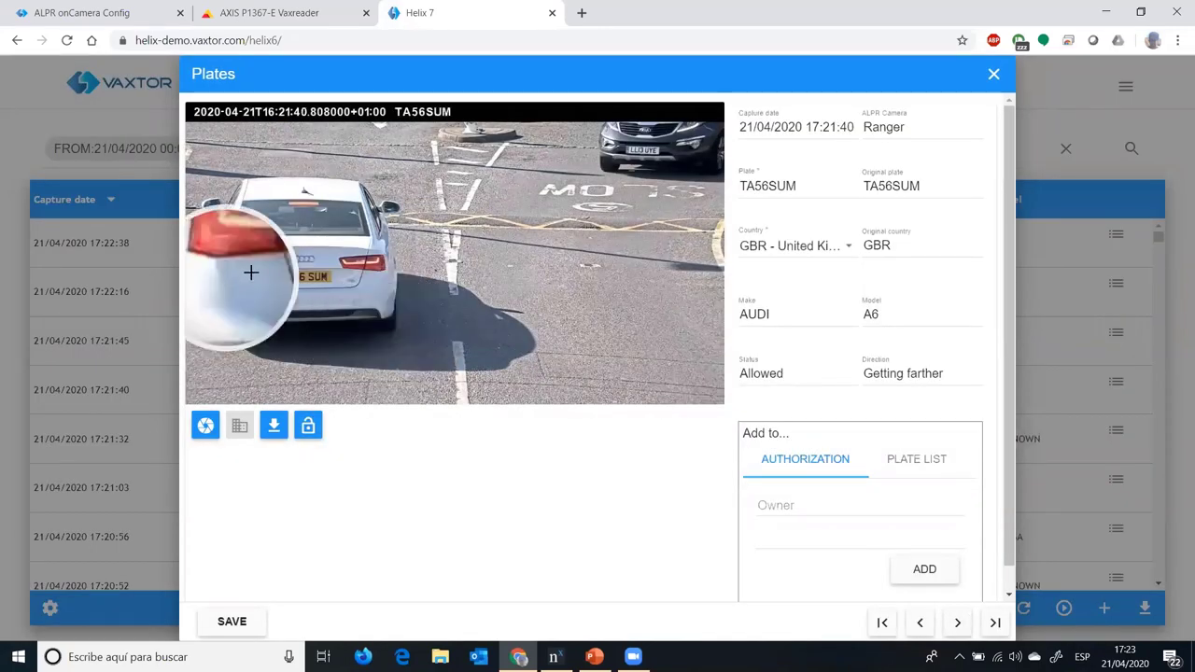
pyautogui.click(958, 623)
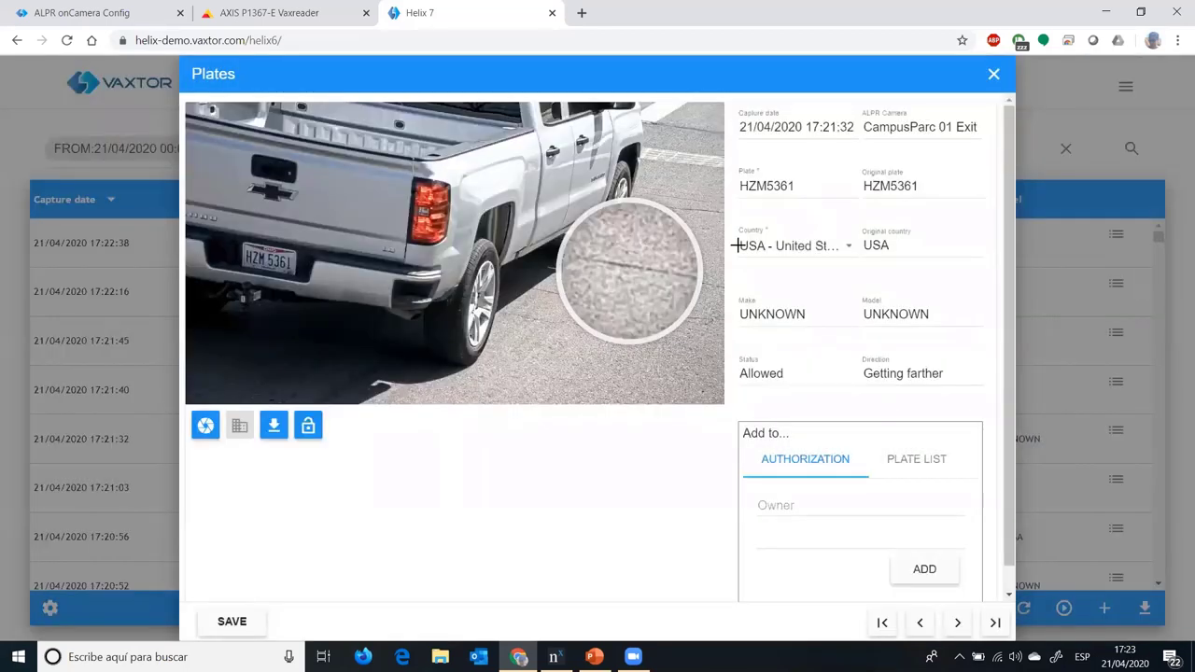
pyautogui.click(995, 74)
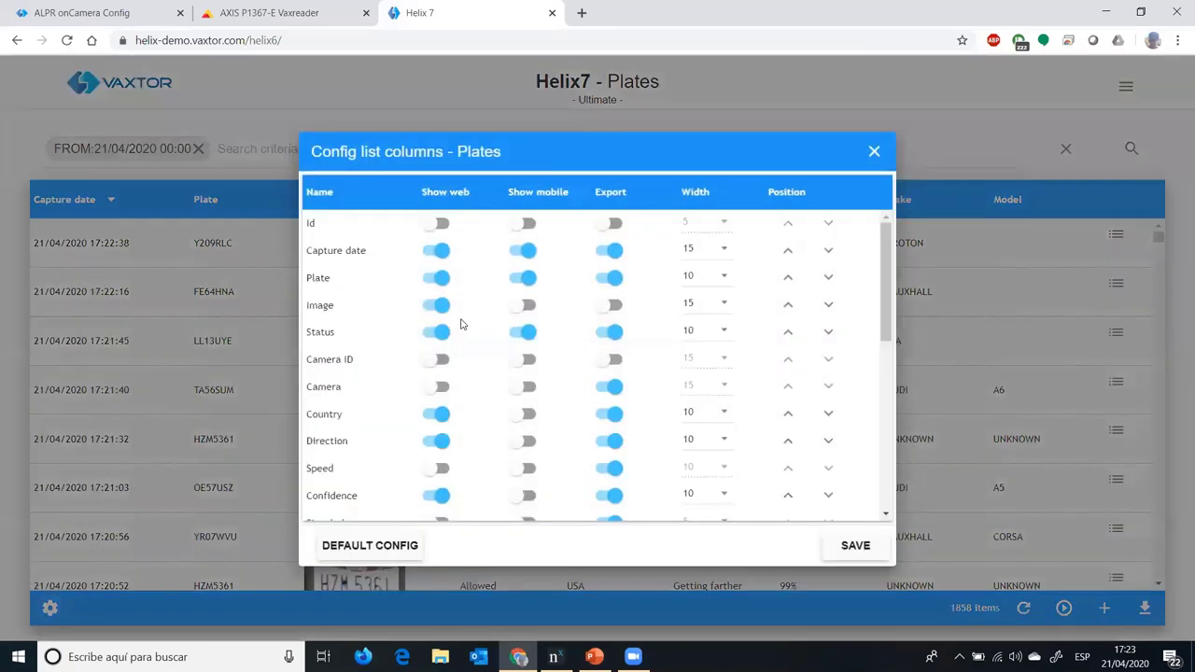
# Enable the Camera column for the web view of the plates list and save the column configuration
pyautogui.click(436, 386)
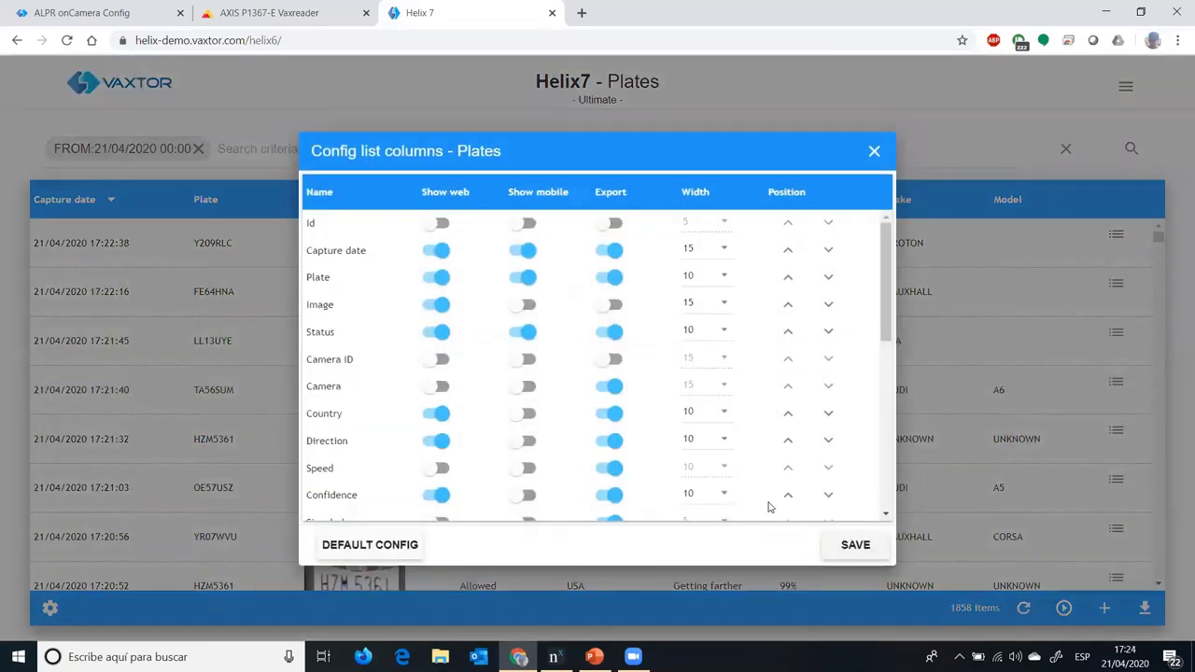
pyautogui.click(851, 547)
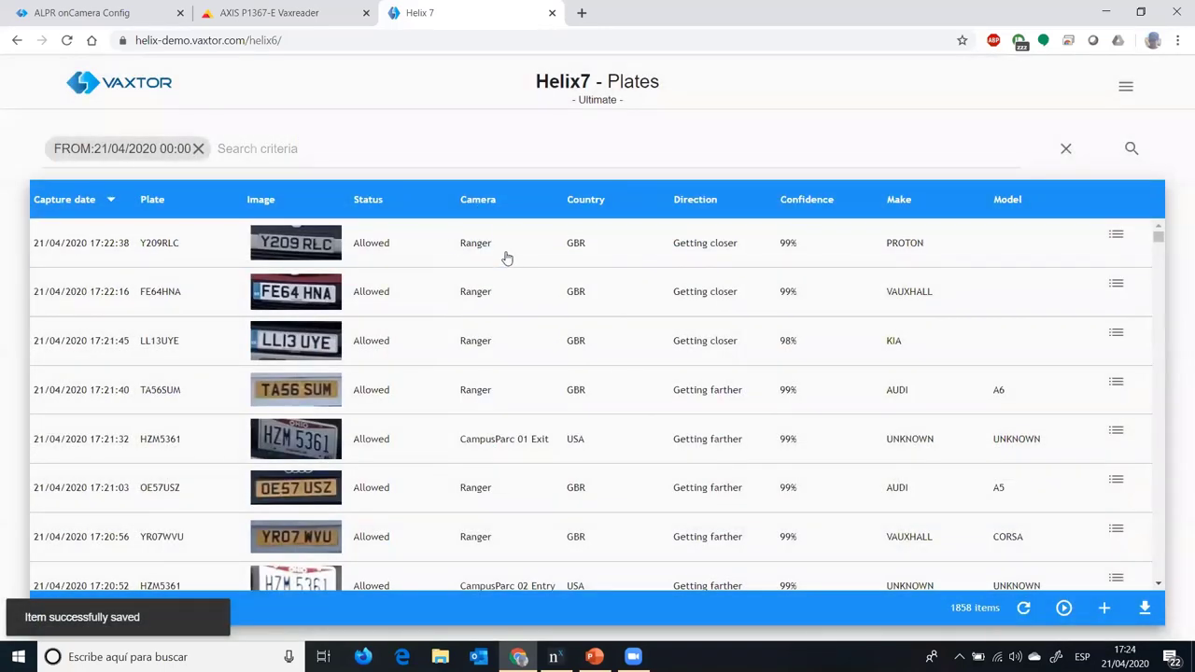
# Open and close the newest plate record, and browse older captures to examine which camera each came from
pyautogui.doubleClick(507, 258)
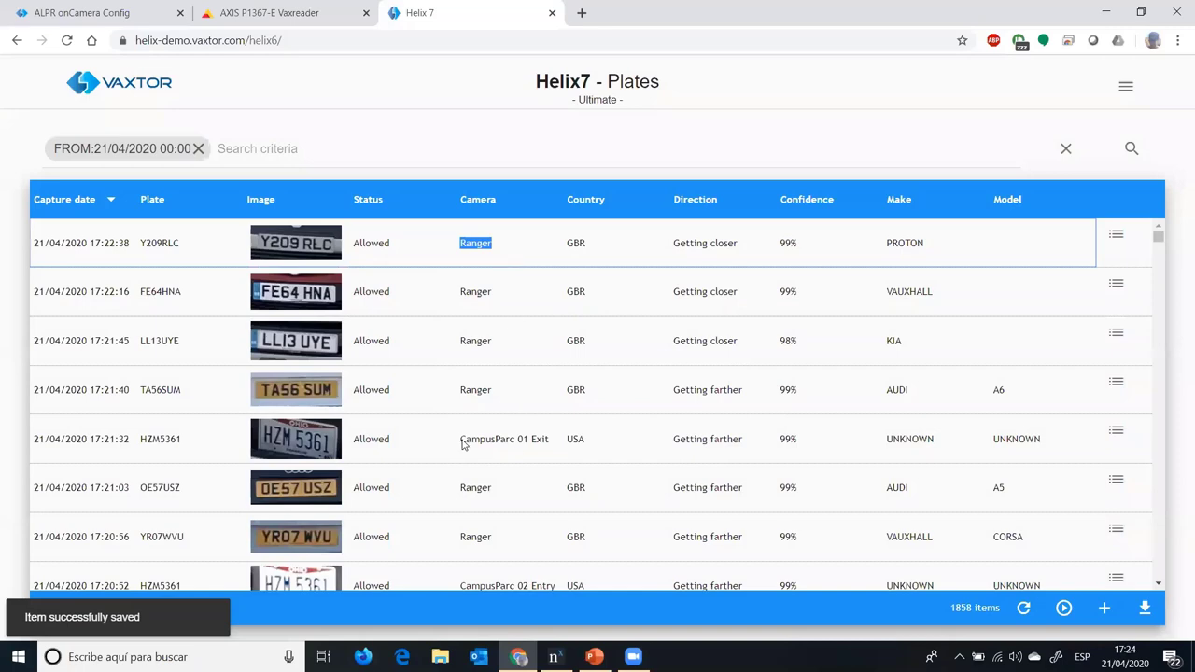
pyautogui.click(838, 264)
pyautogui.click(991, 74)
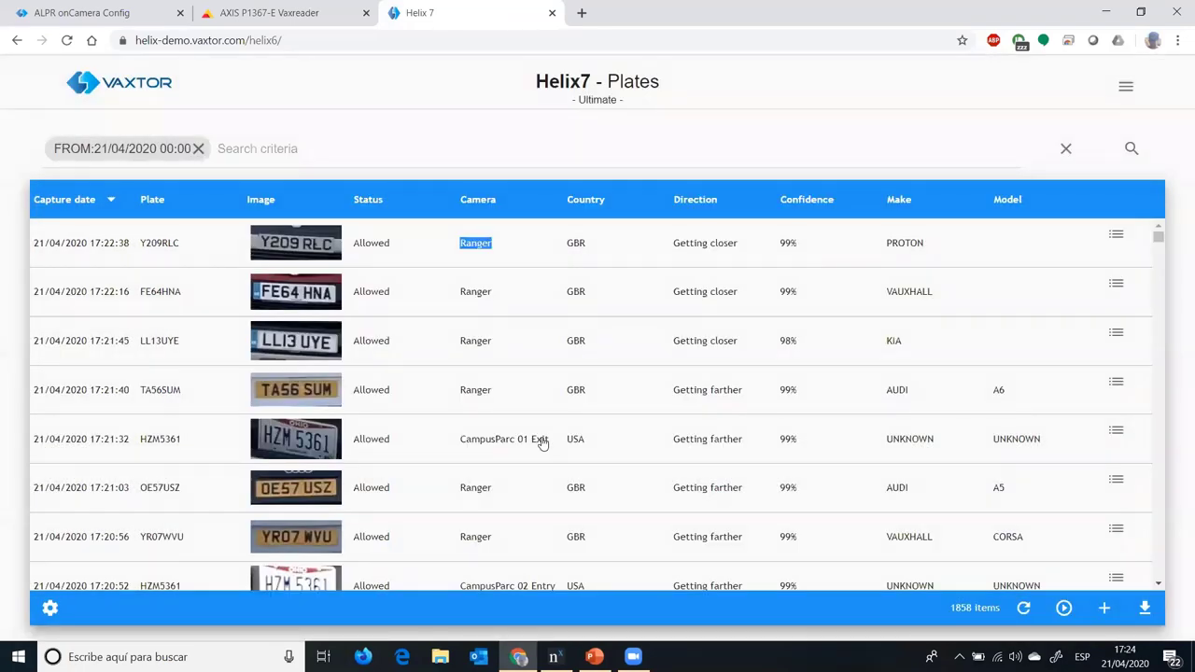
pyautogui.scroll(-1, 542, 442)
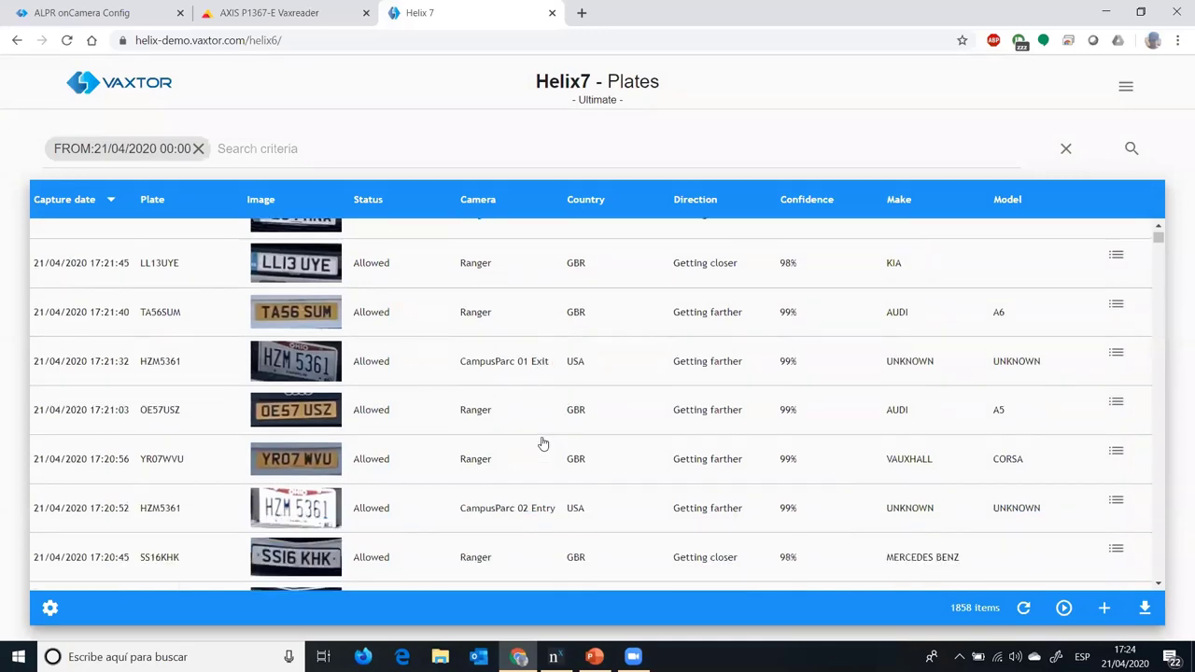
pyautogui.scroll(-6, 543, 442)
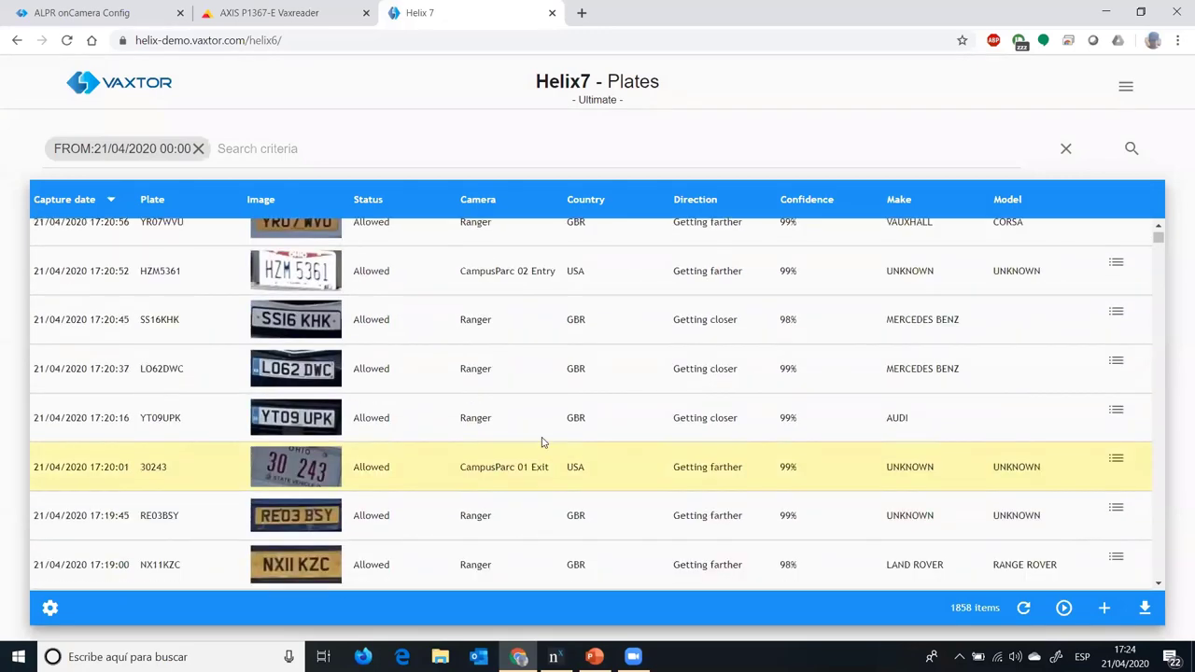
pyautogui.scroll(-3, 539, 440)
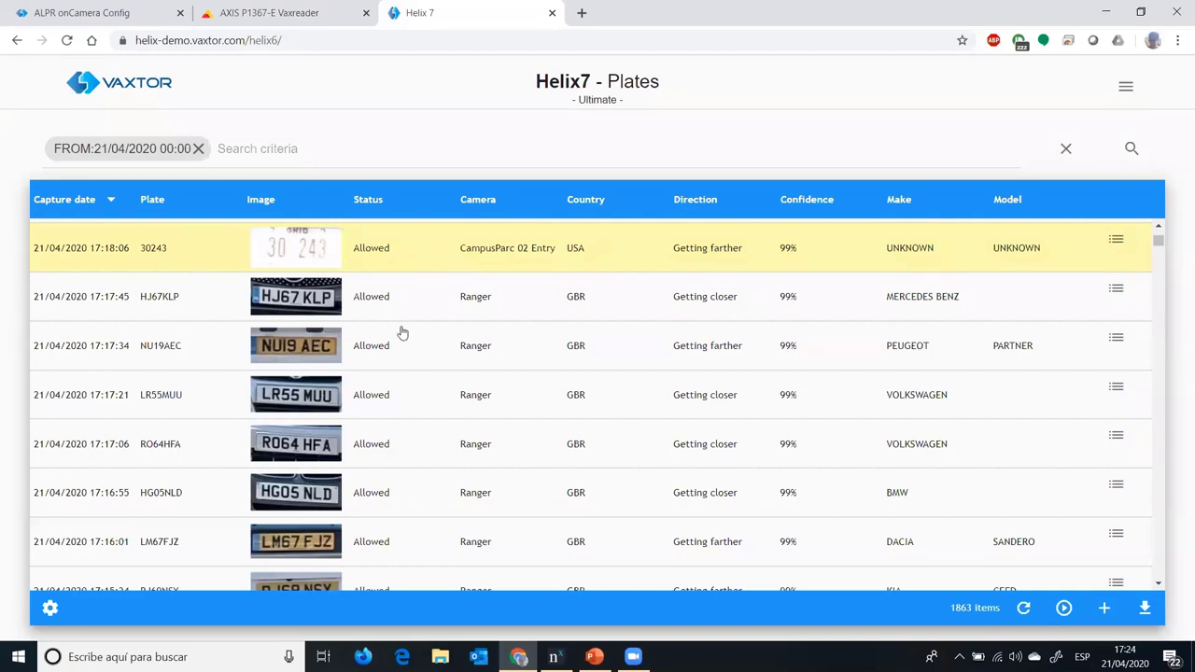
pyautogui.scroll(-6, 401, 333)
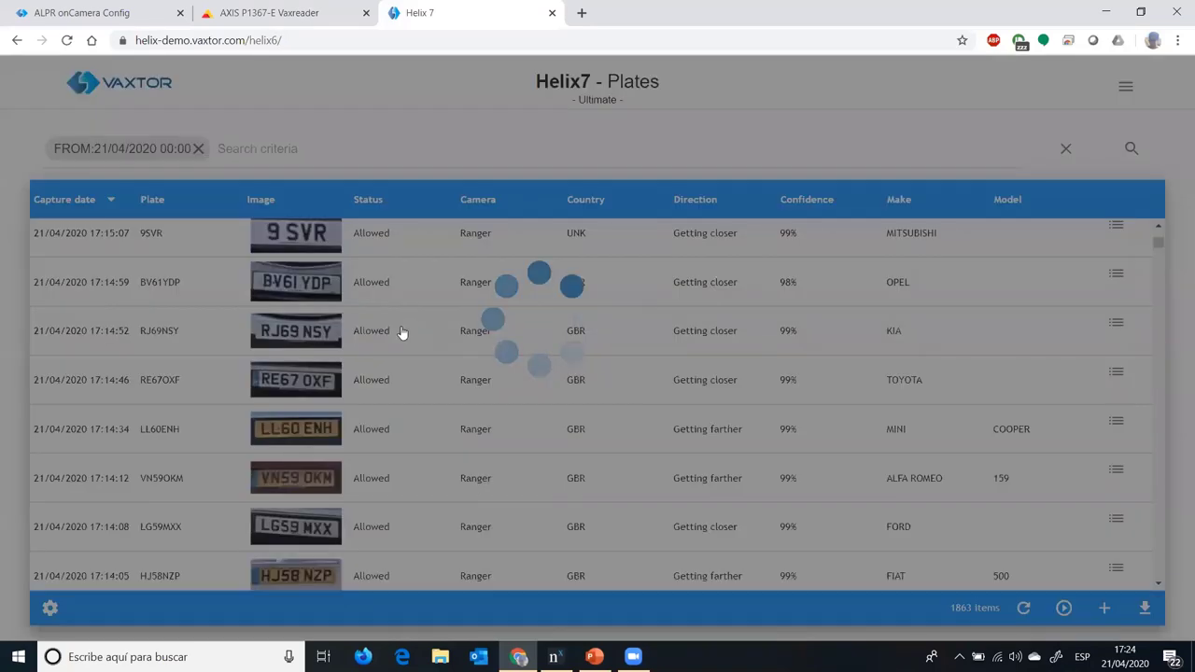
# Open the search criteria for the Helix 7 plates list, review the available filters down to the exit filter, and close them without searching
pyautogui.scroll(-2, 399, 333)
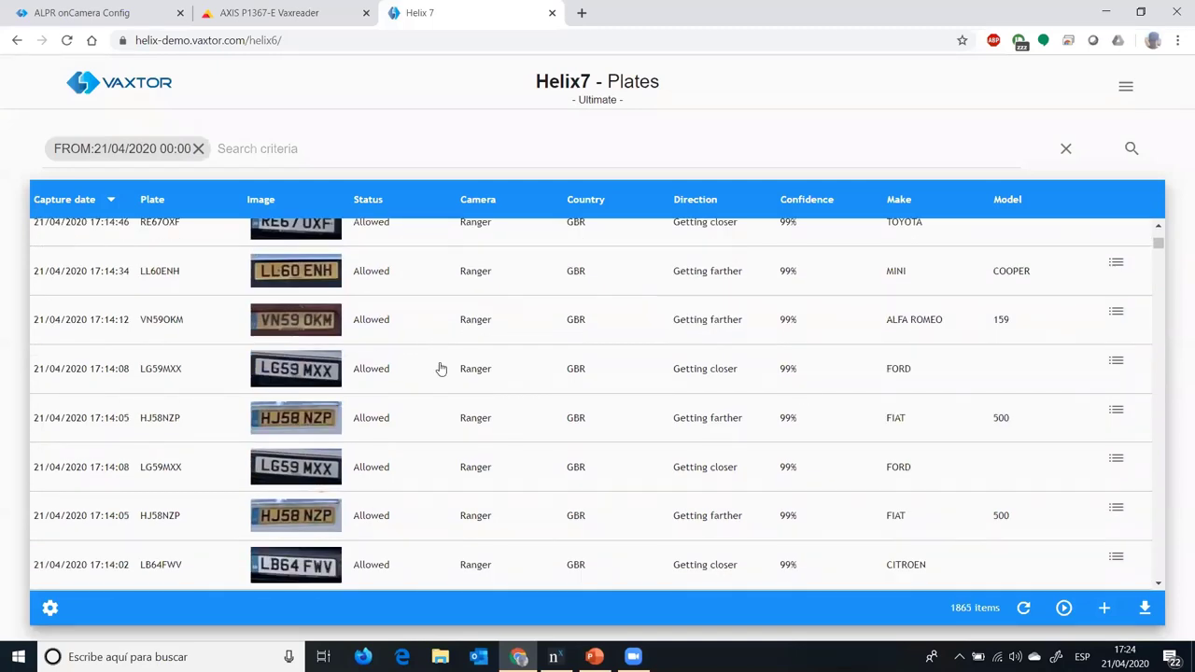
pyautogui.click(1139, 147)
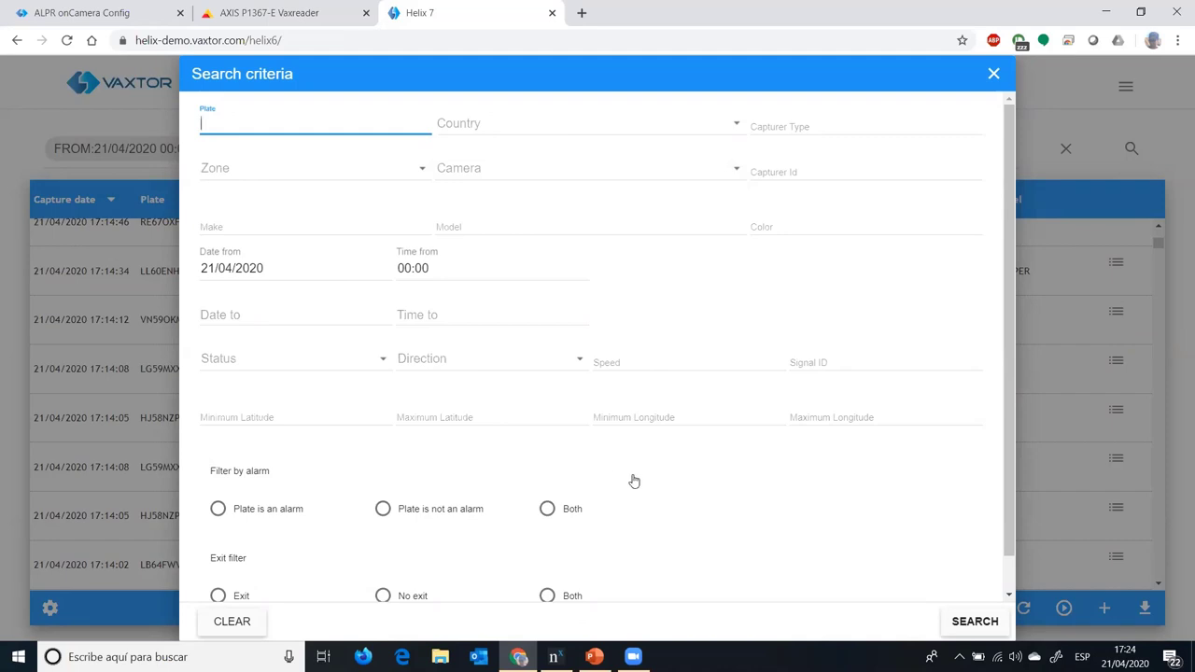
pyautogui.scroll(-1, 634, 481)
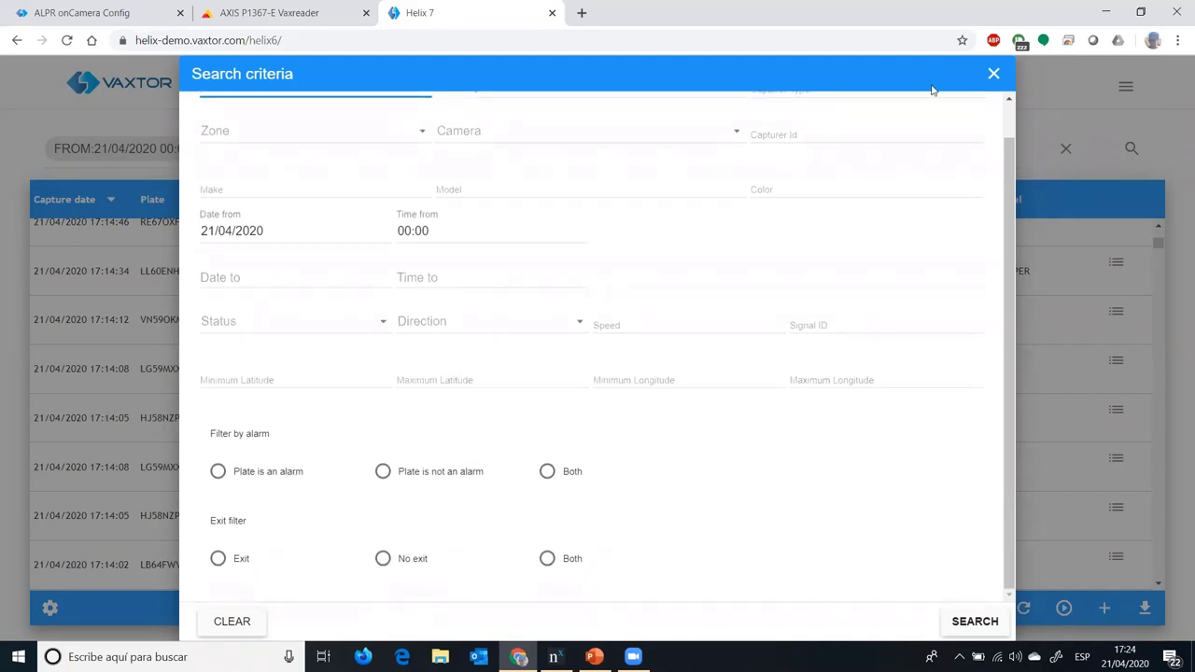
pyautogui.click(994, 75)
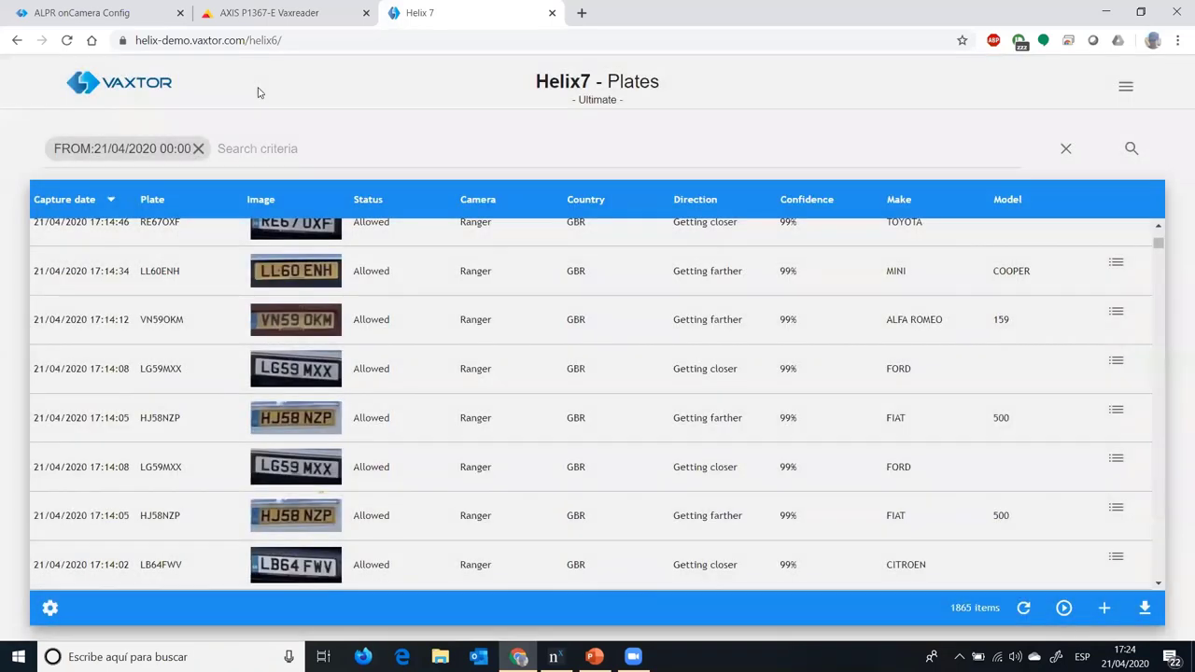
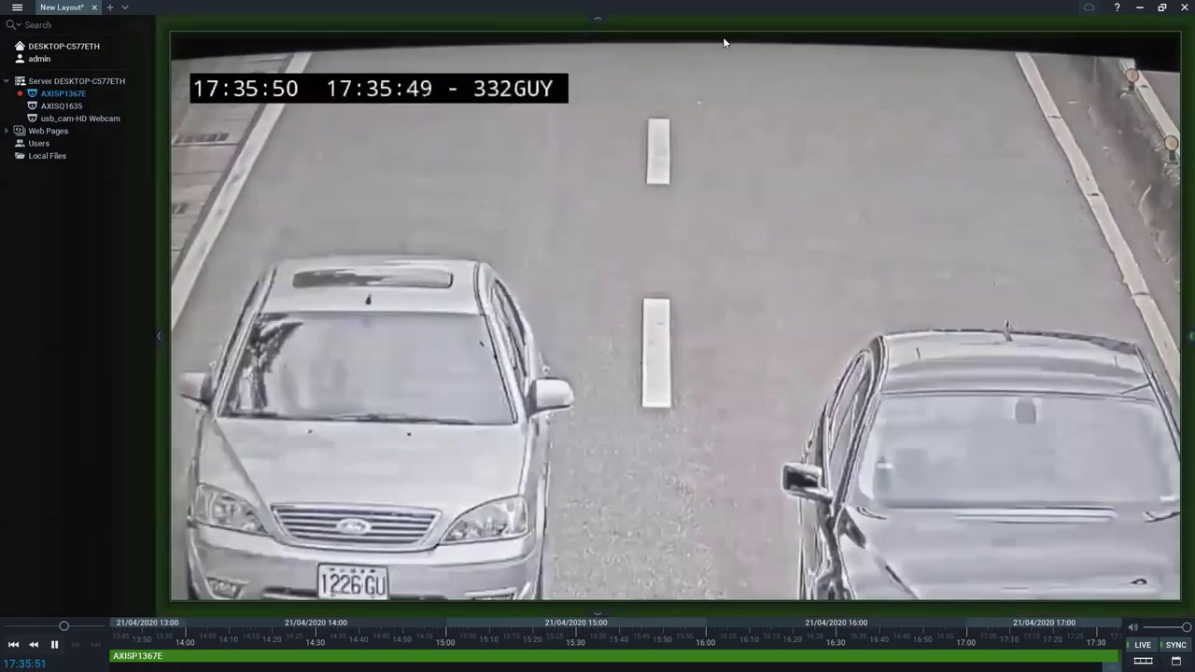
# In the Nx Witness live view of AXISP1367E, show the notifications and examine the details of the incoming LPR plate events
pyautogui.moveTo(290, 65)
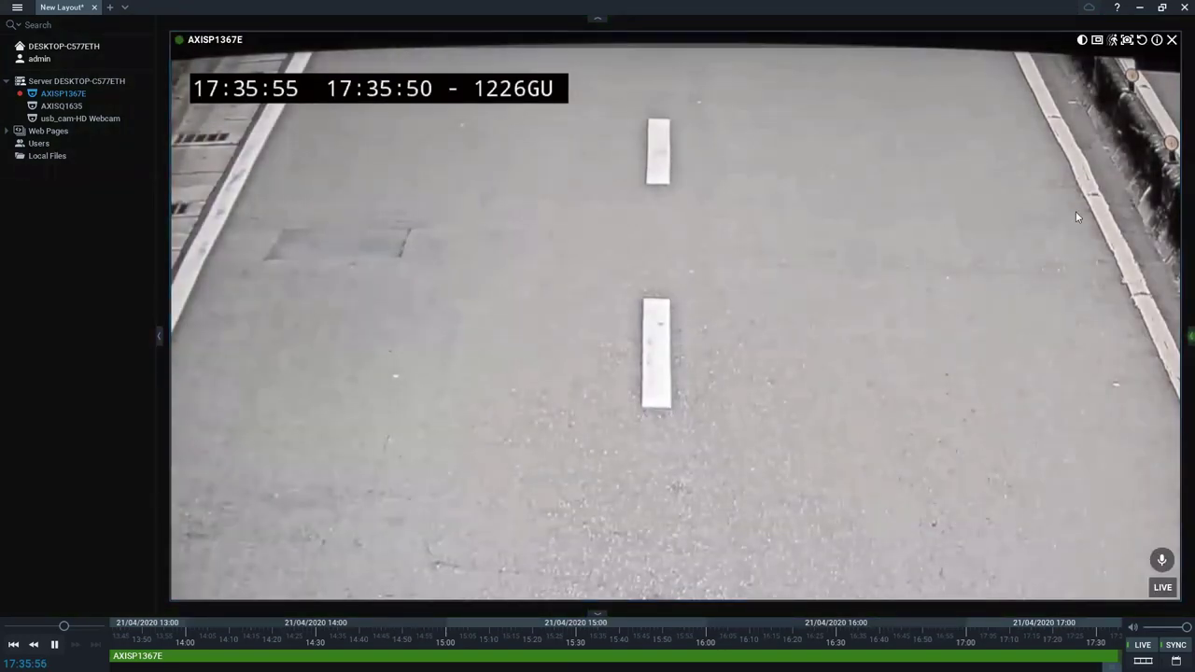
pyautogui.moveTo(897, 319)
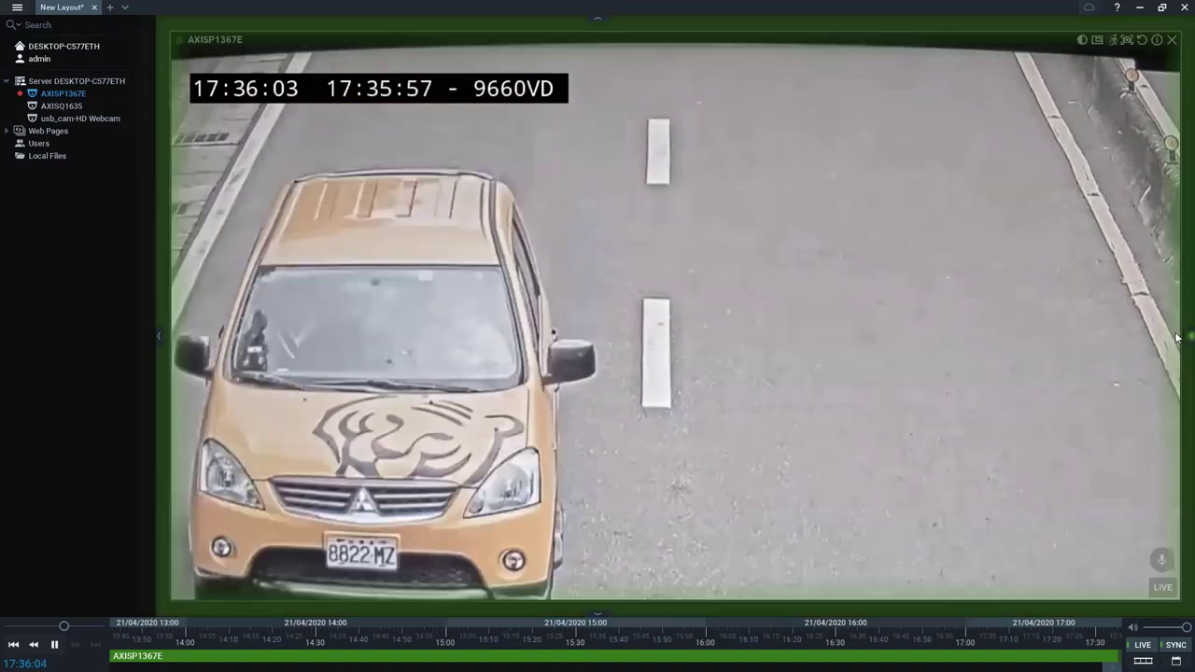
pyautogui.click(1190, 336)
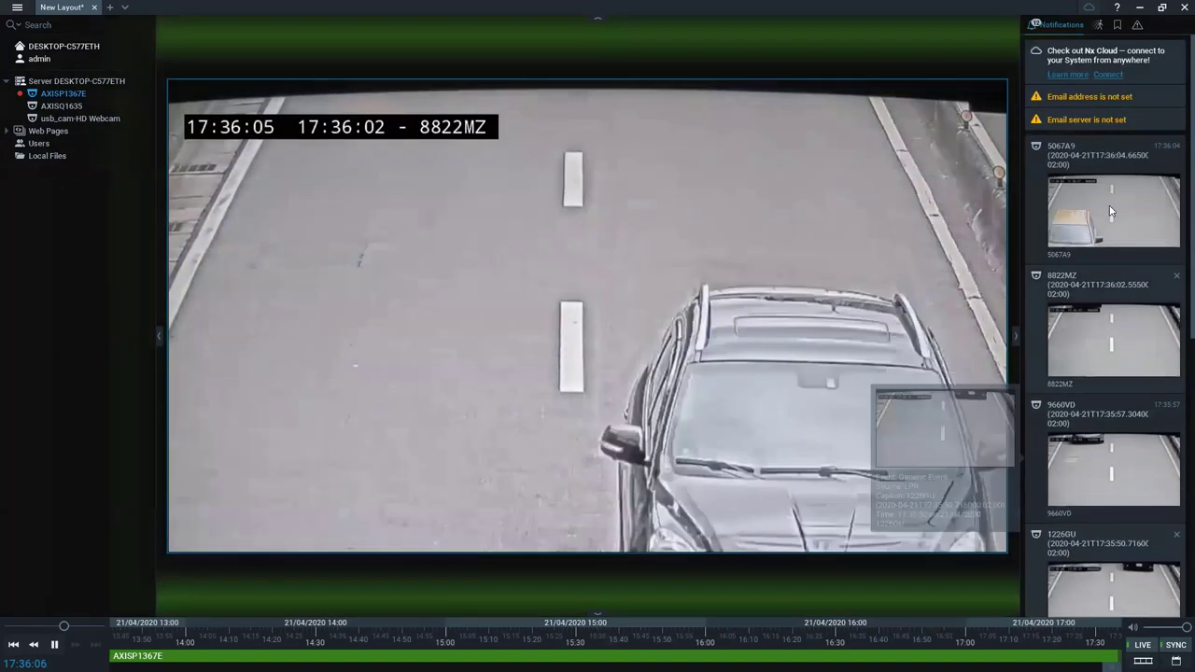
pyautogui.moveTo(1110, 212)
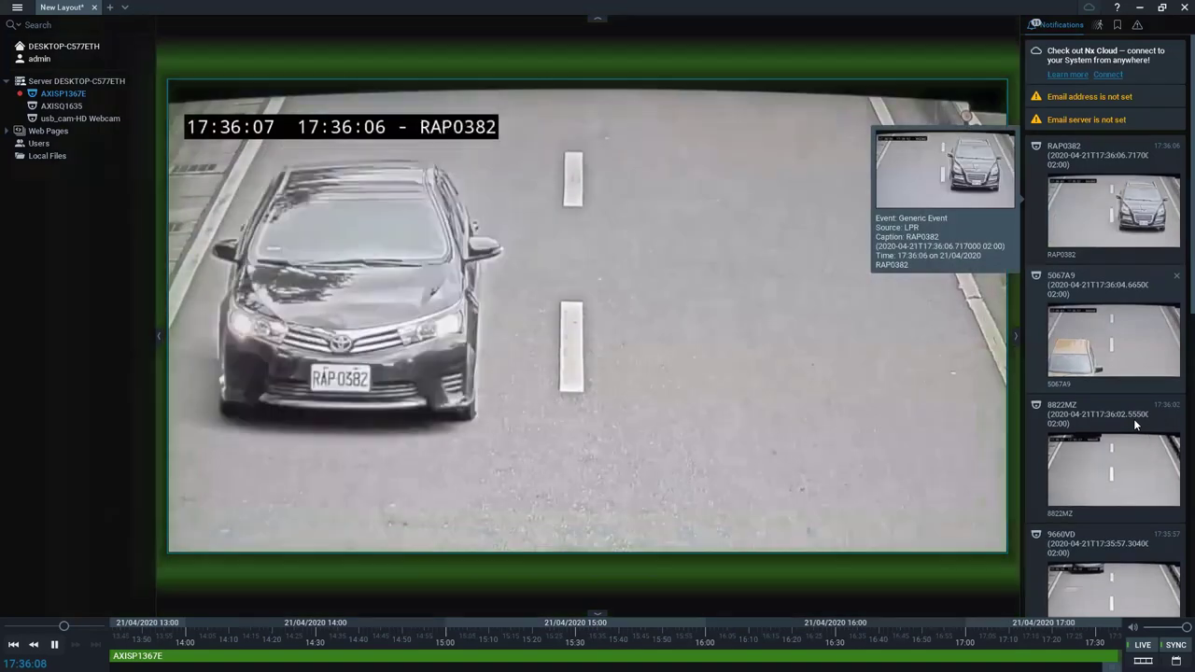
pyautogui.moveTo(1136, 425)
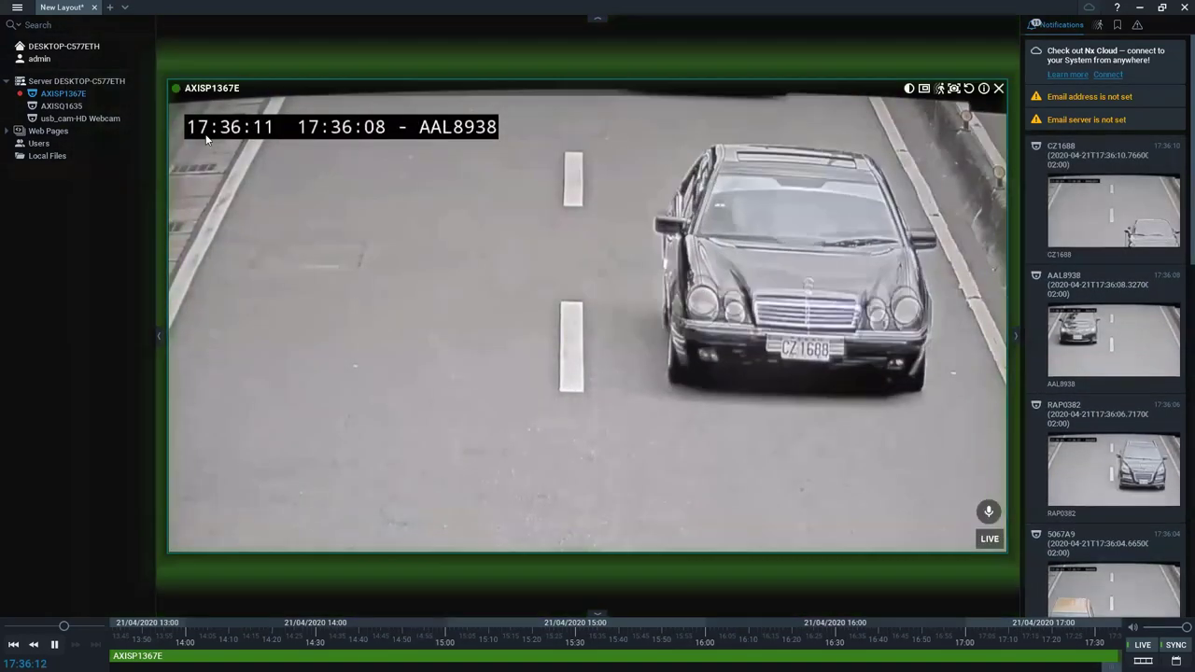
# Switch to the browser, open the Reporting page of VaxALPR On Camera, and expand the Network Optix section
pyautogui.hotkey('alt', 'Tab')
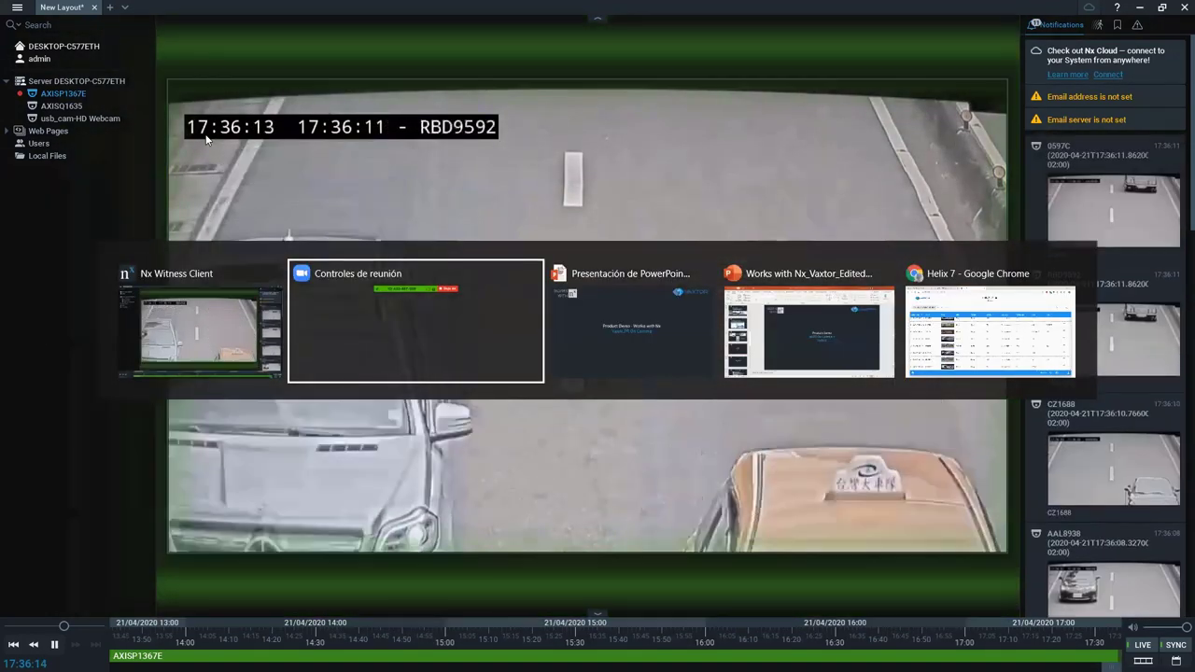
pyautogui.hotkey('alt', 'Tab')
pyautogui.hotkey('alt', 'Tab')
pyautogui.hotkey('alt', 'Tab')
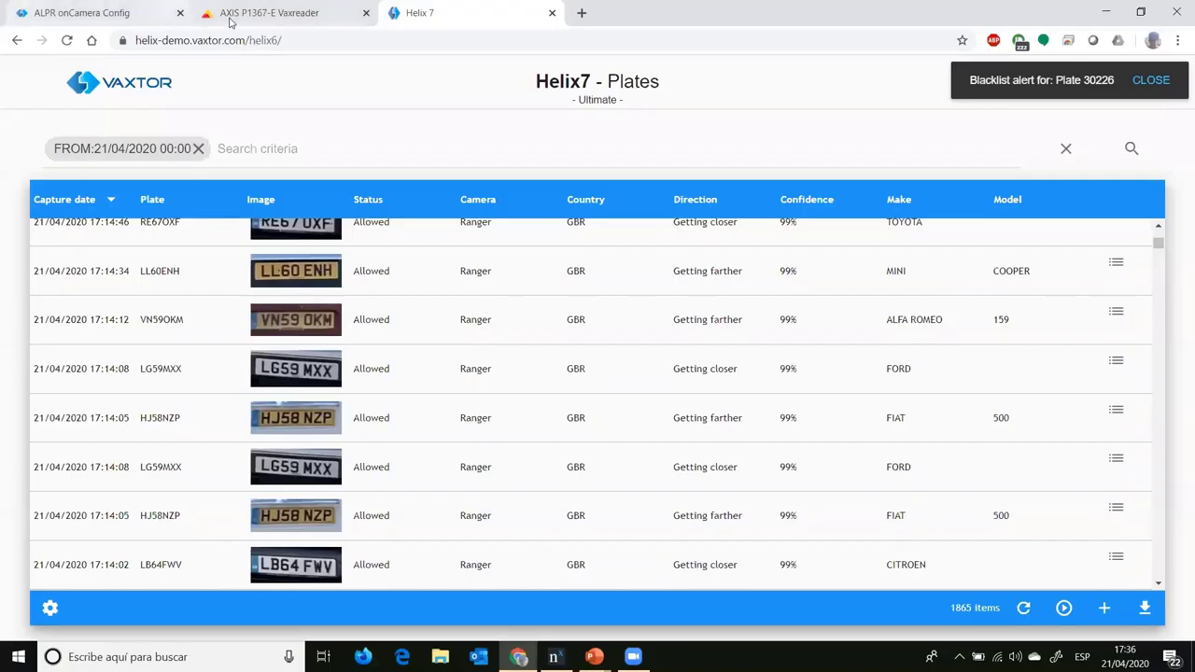
pyautogui.hotkey('ctrl', 'shift', 'Tab')
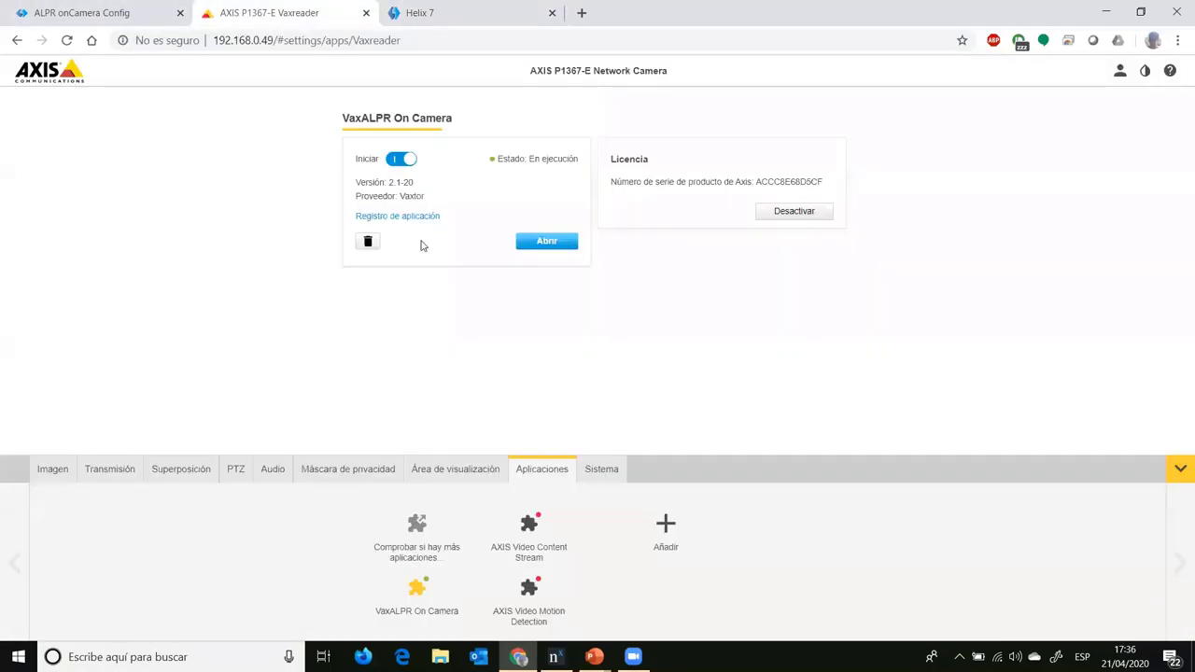
pyautogui.click(54, 12)
pyautogui.click(1021, 82)
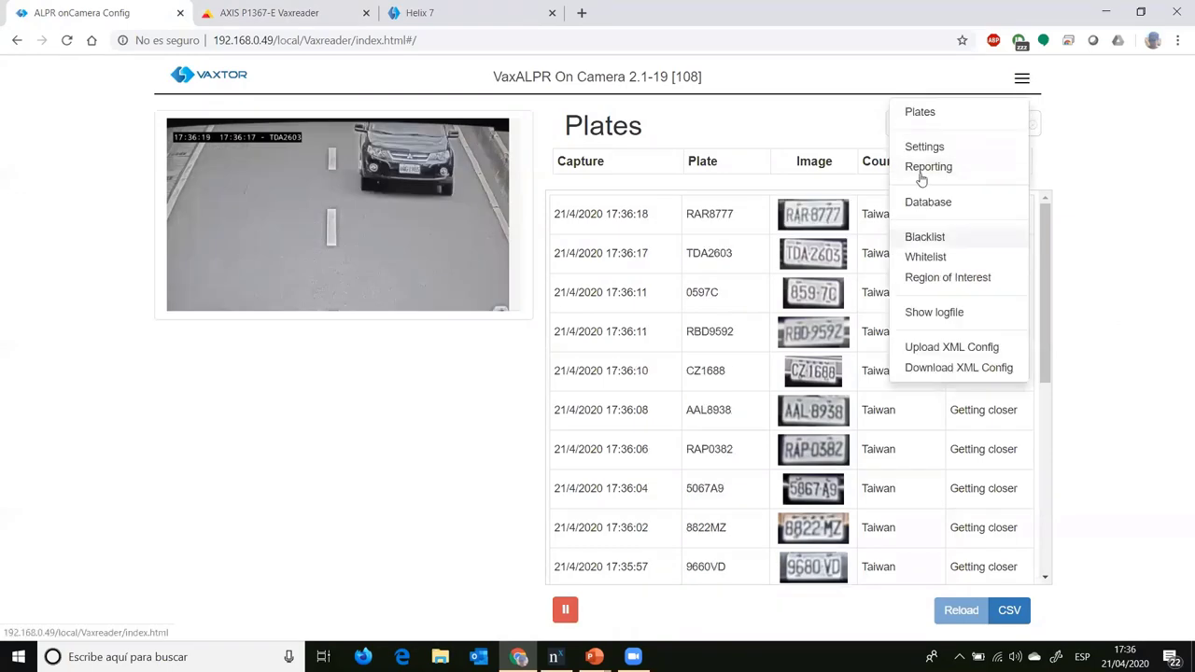
pyautogui.click(926, 165)
pyautogui.scroll(-3, 290, 337)
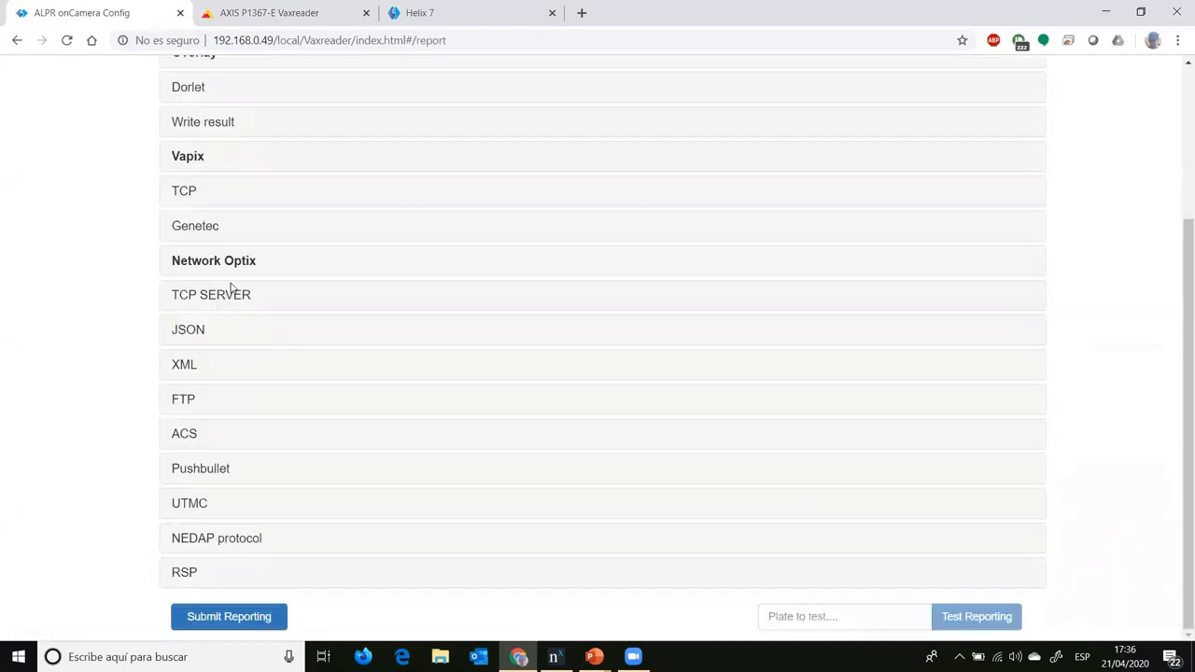
pyautogui.click(236, 271)
# Examine the Url, Username, Password and Source fields of the Network Optix reporting settings
pyautogui.tripleClick(266, 359)
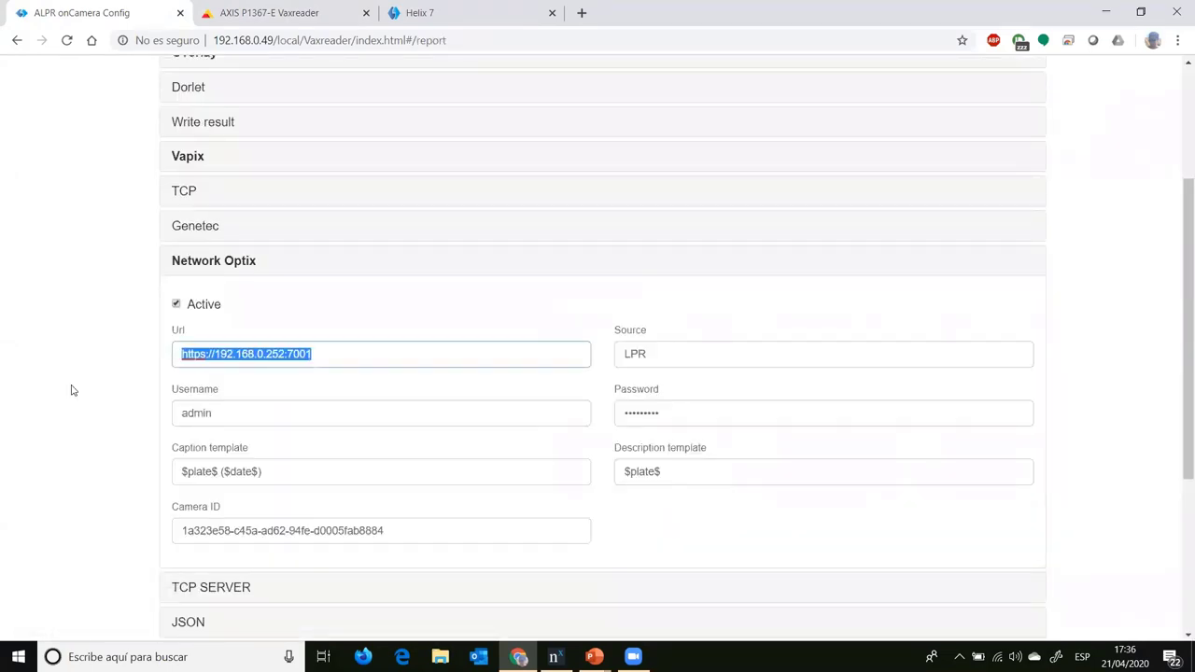
pyautogui.click(218, 356)
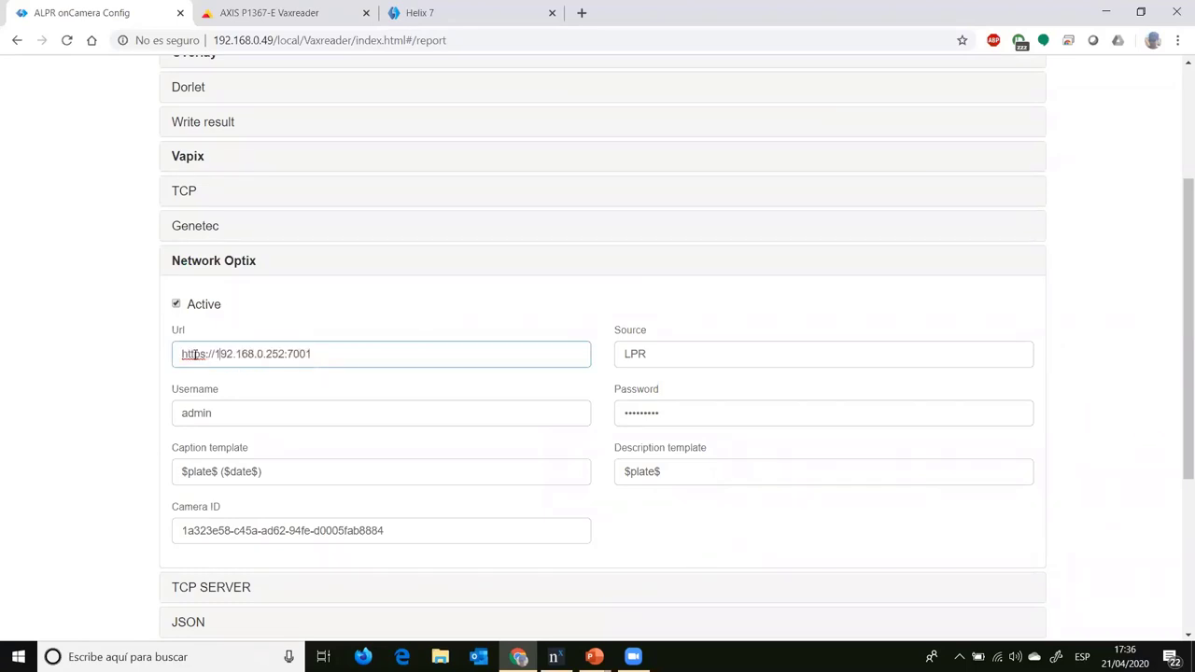
pyautogui.moveTo(205, 355); pyautogui.dragTo(198, 354)
pyautogui.doubleClick(183, 416)
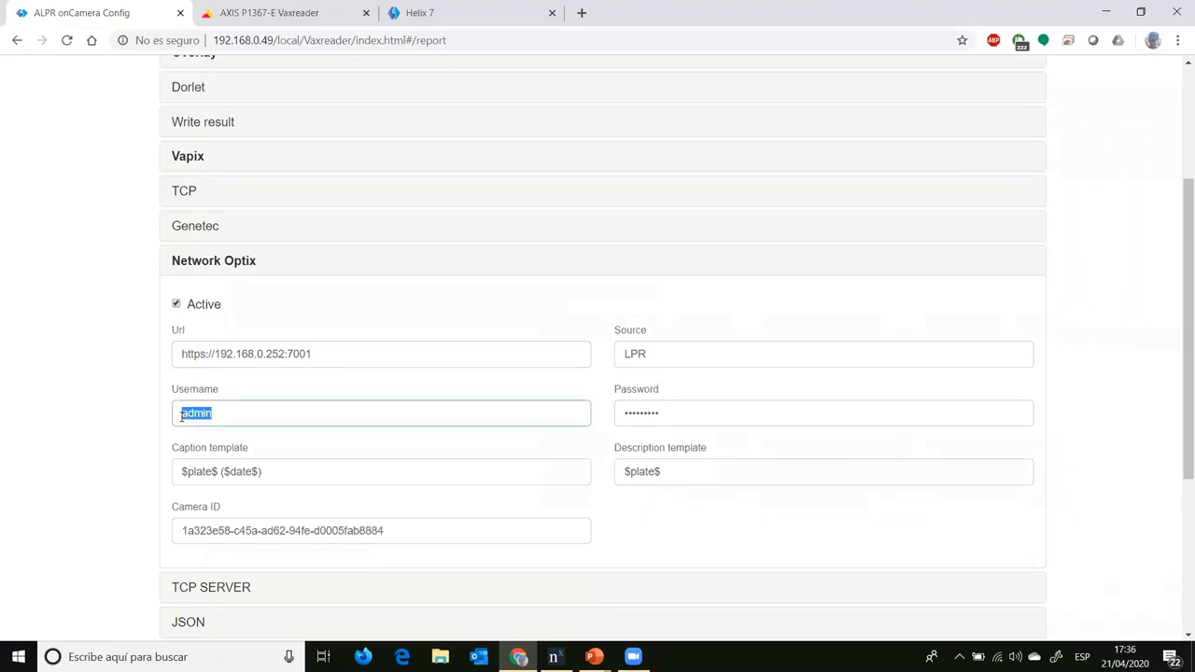
pyautogui.doubleClick(764, 414)
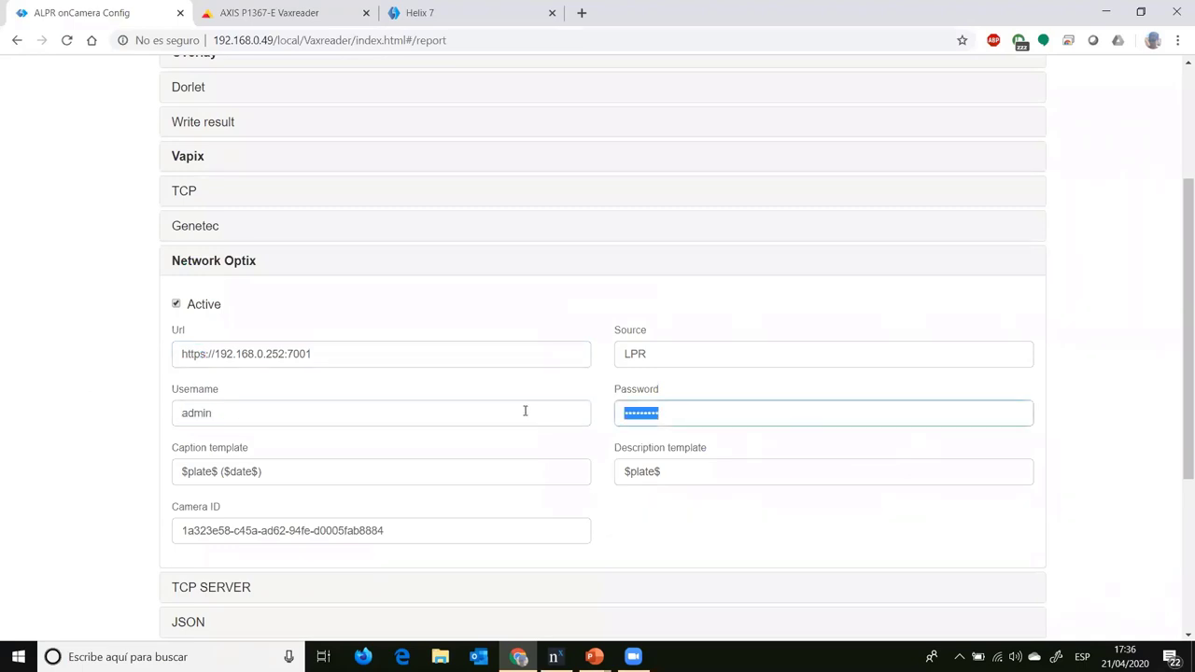
pyautogui.doubleClick(680, 350)
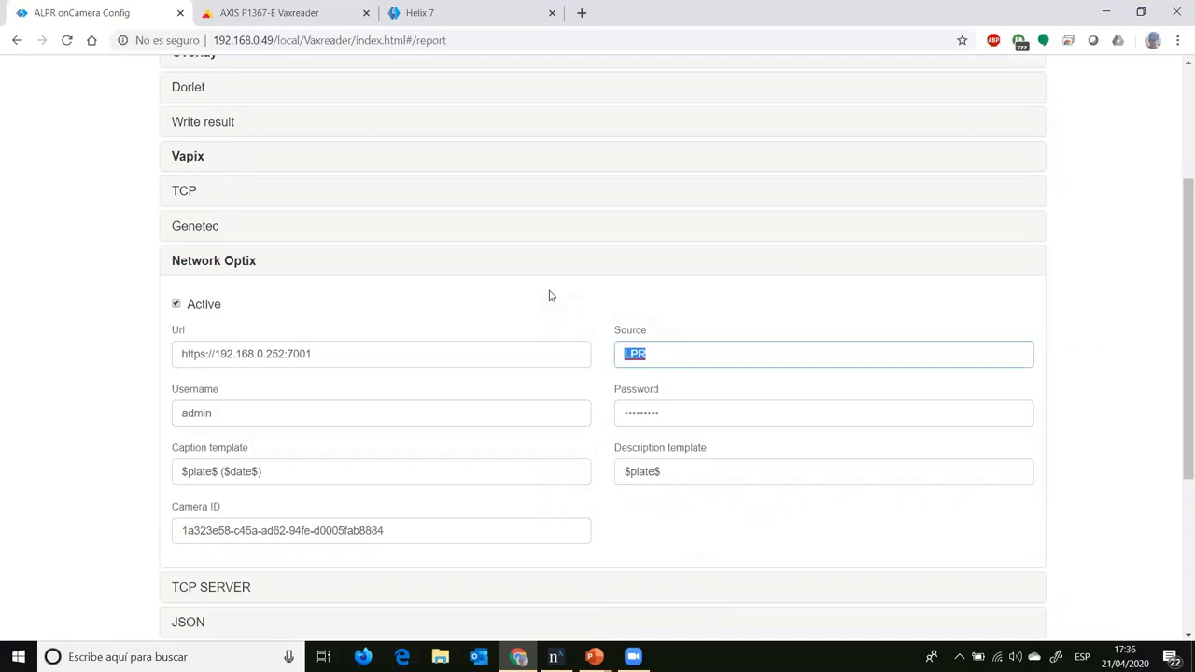
# Examine the description template, caption template and camera ID of the Network Optix reporting settings
pyautogui.doubleClick(686, 468)
pyautogui.hotkey('shift', 'Tab')
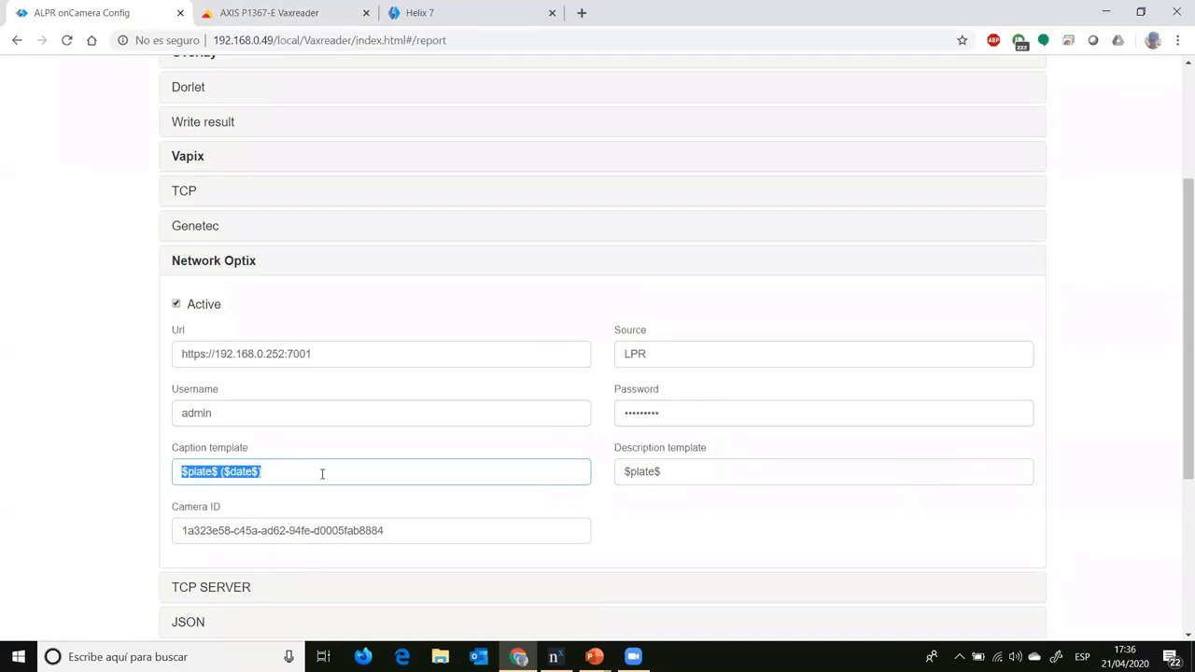
pyautogui.click(185, 465)
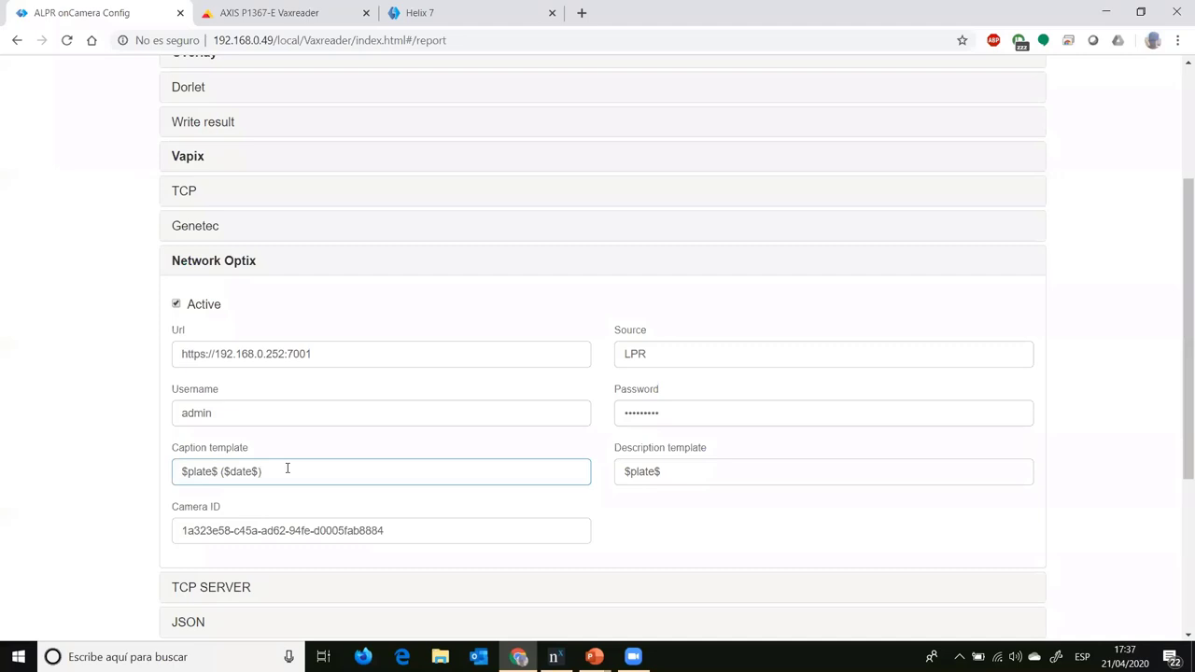
pyautogui.click(417, 533)
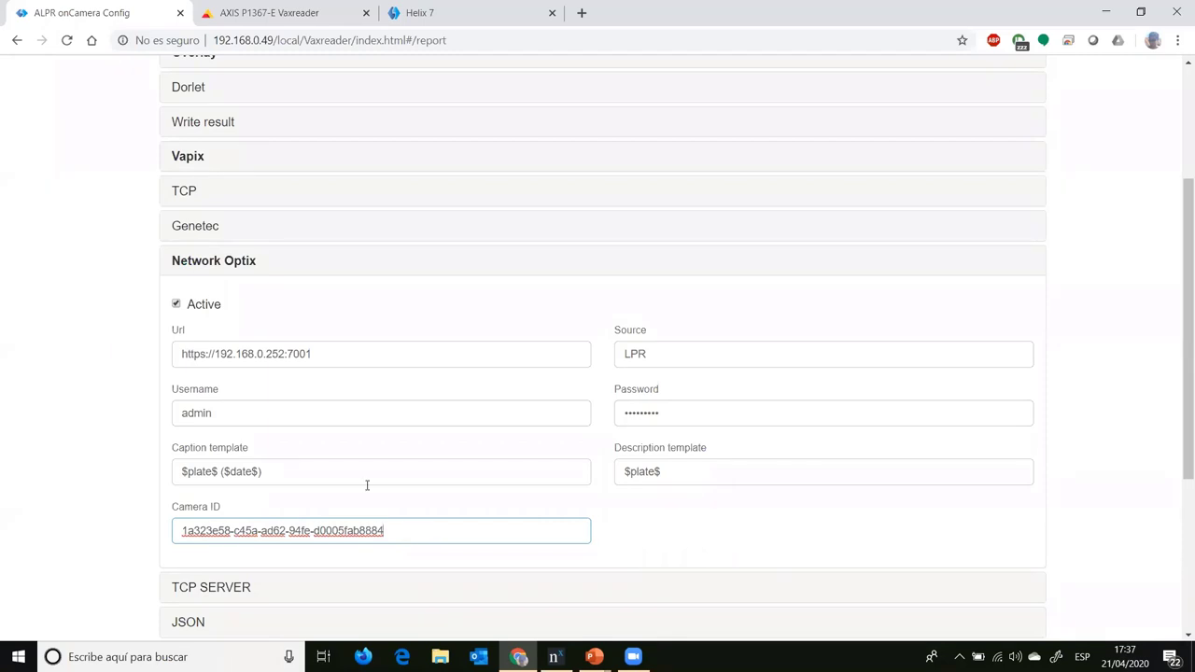
pyautogui.scroll(1, 367, 486)
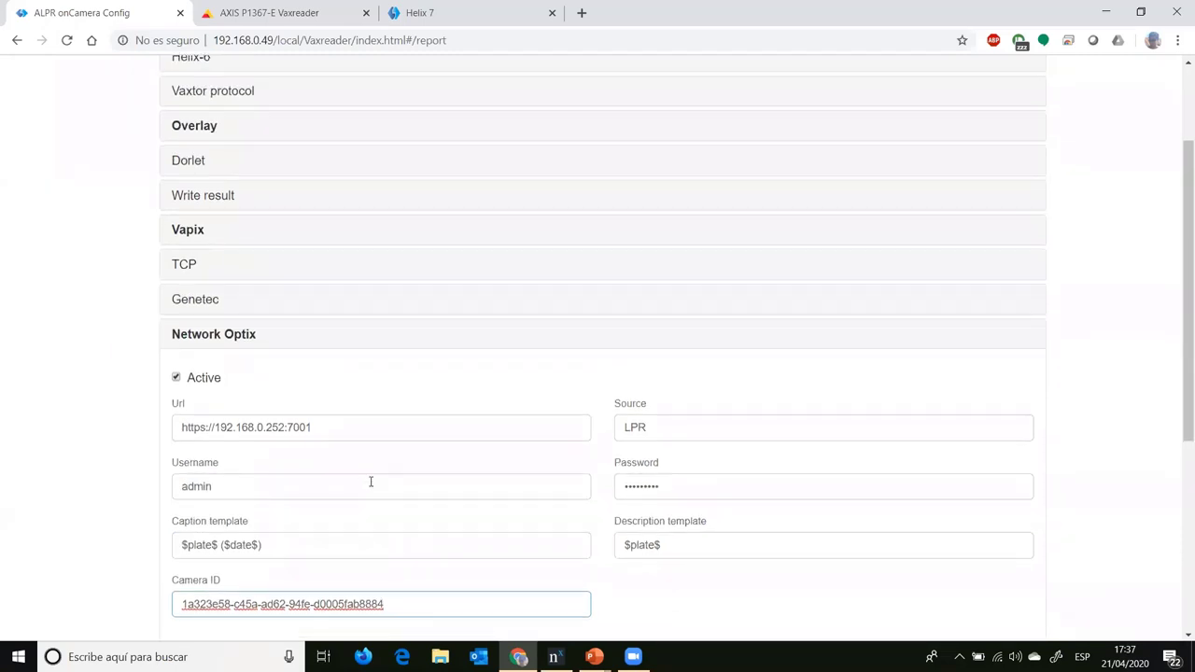
pyautogui.scroll(-2, 369, 485)
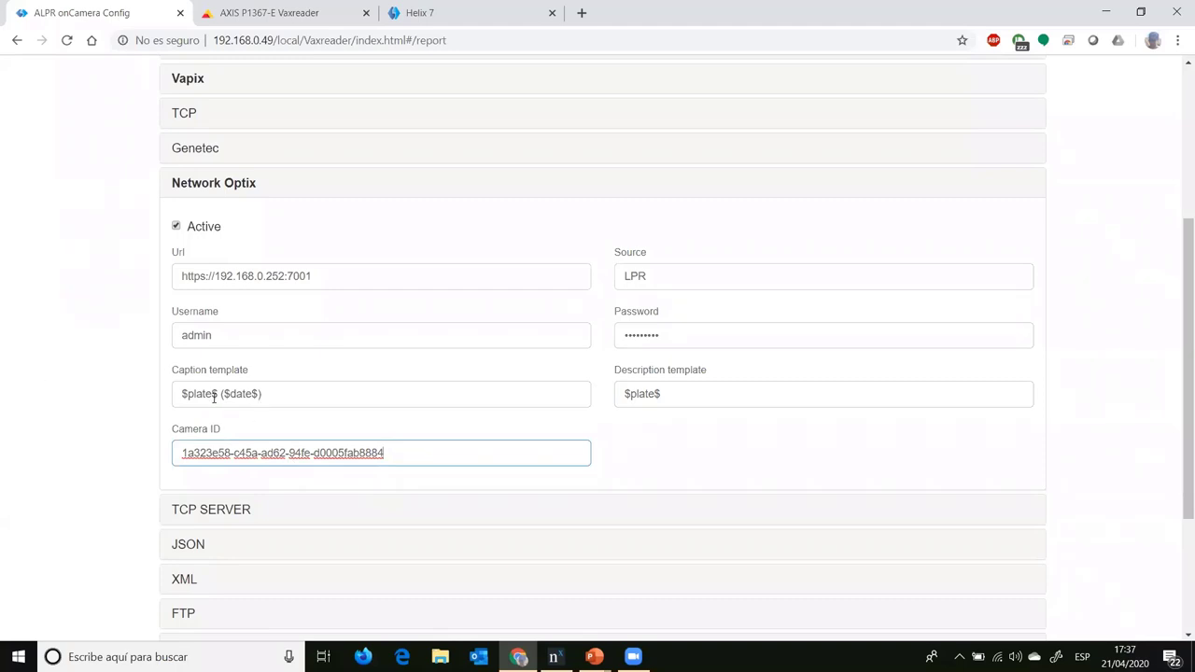
# Highlight the $plate$ variable within the Network Optix caption template
pyautogui.moveTo(218, 394); pyautogui.dragTo(138, 400)
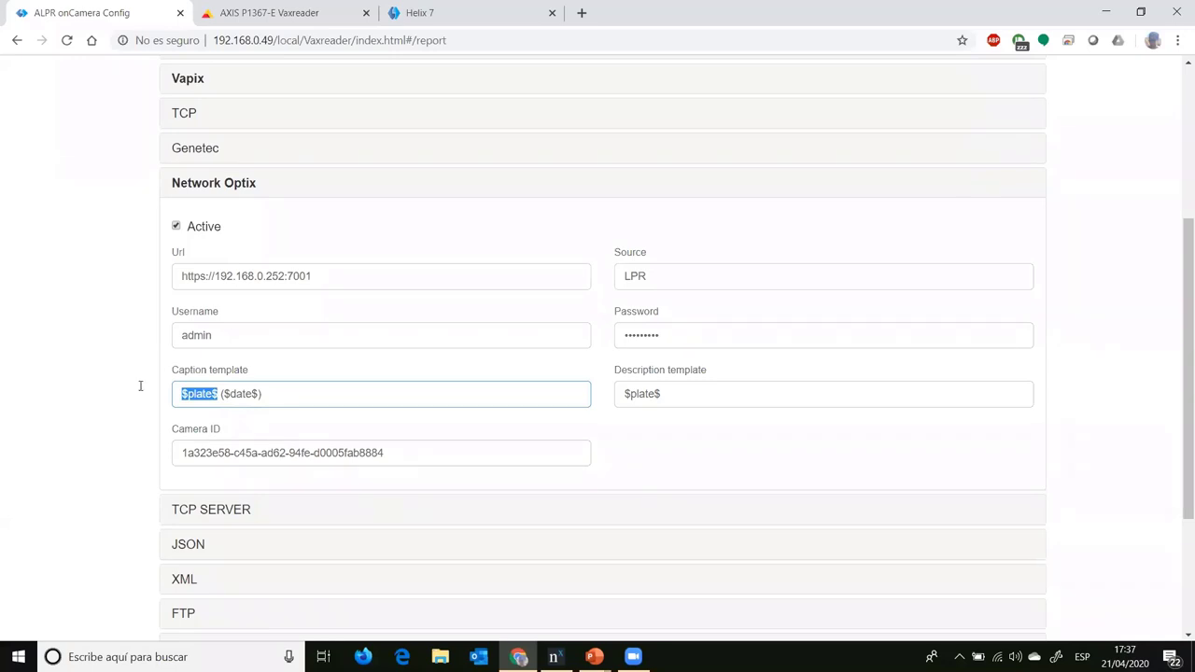
pyautogui.moveTo(287, 399); pyautogui.dragTo(0, 383)
pyautogui.click(192, 393)
pyautogui.moveTo(217, 393); pyautogui.dragTo(118, 402)
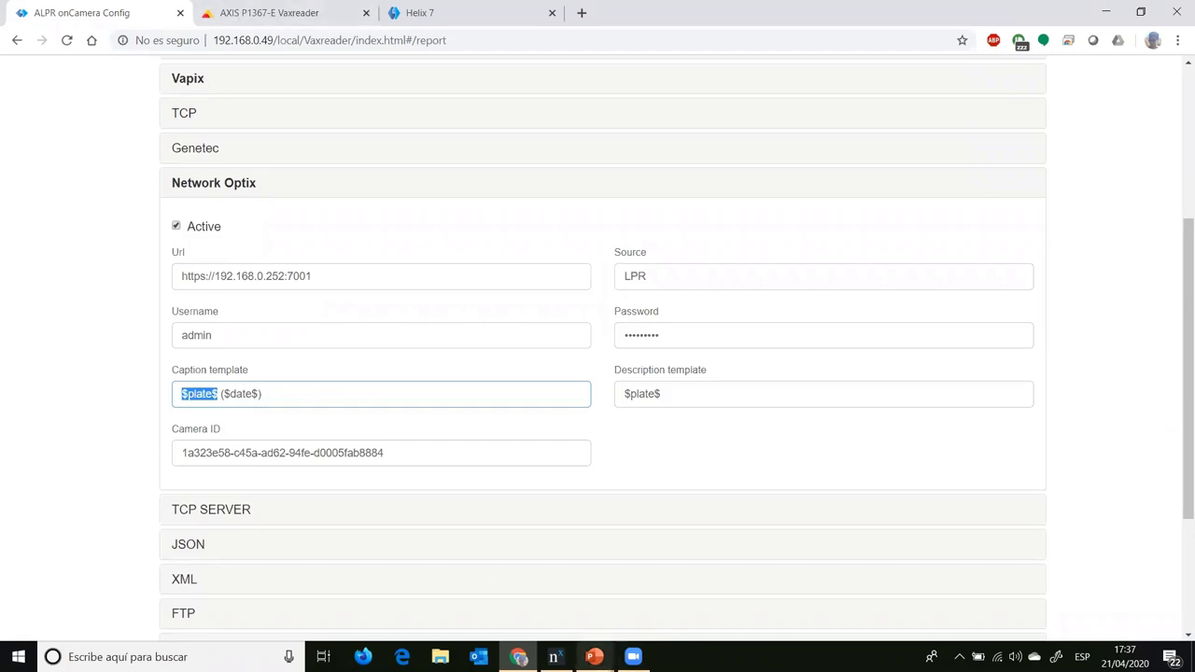
# Switch to Nx Witness and examine how the caption and description templates appear in the plate event notifications
pyautogui.click(554, 653)
pyautogui.moveTo(1058, 278)
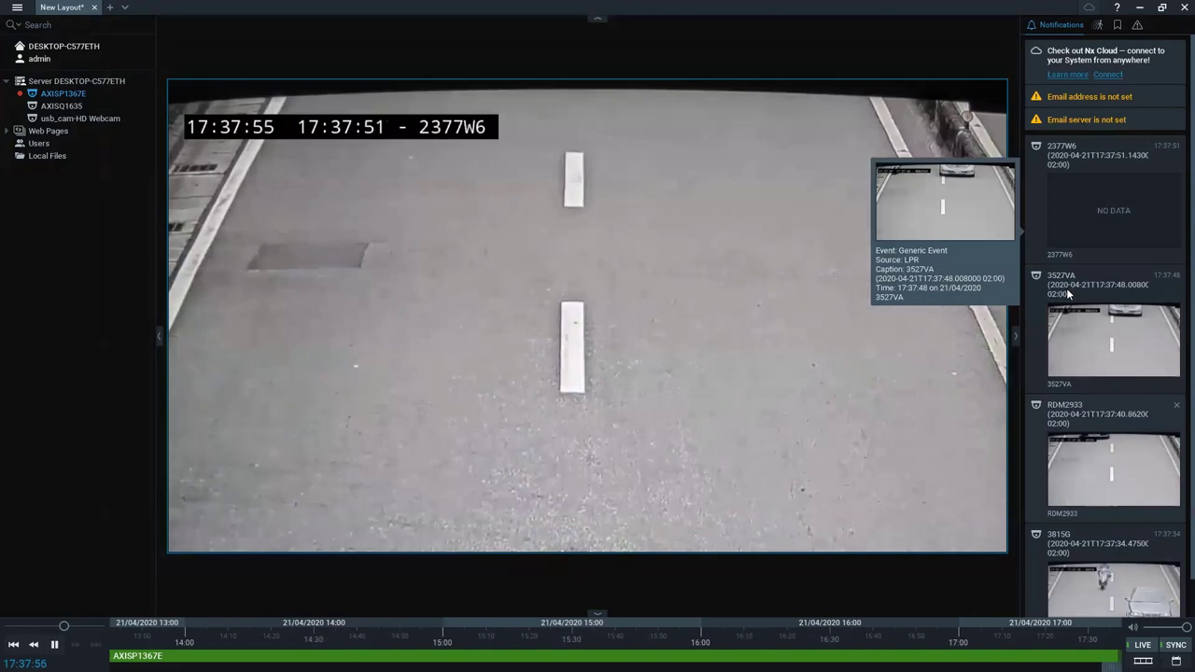
pyautogui.moveTo(666, 488)
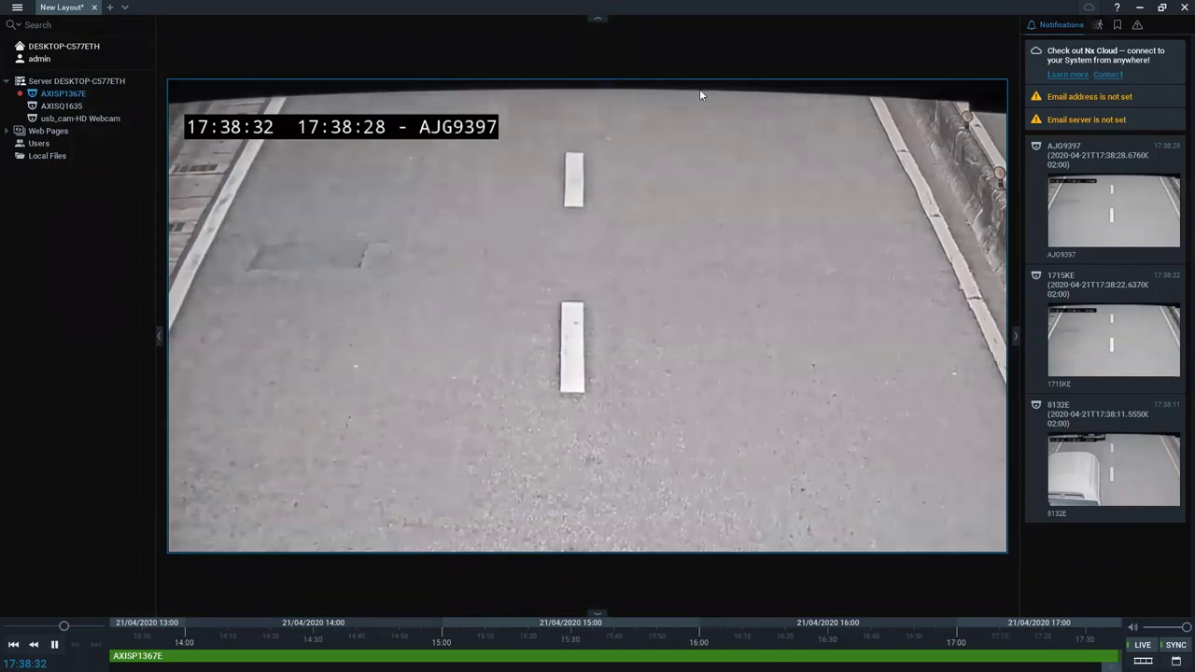
pyautogui.moveTo(701, 94)
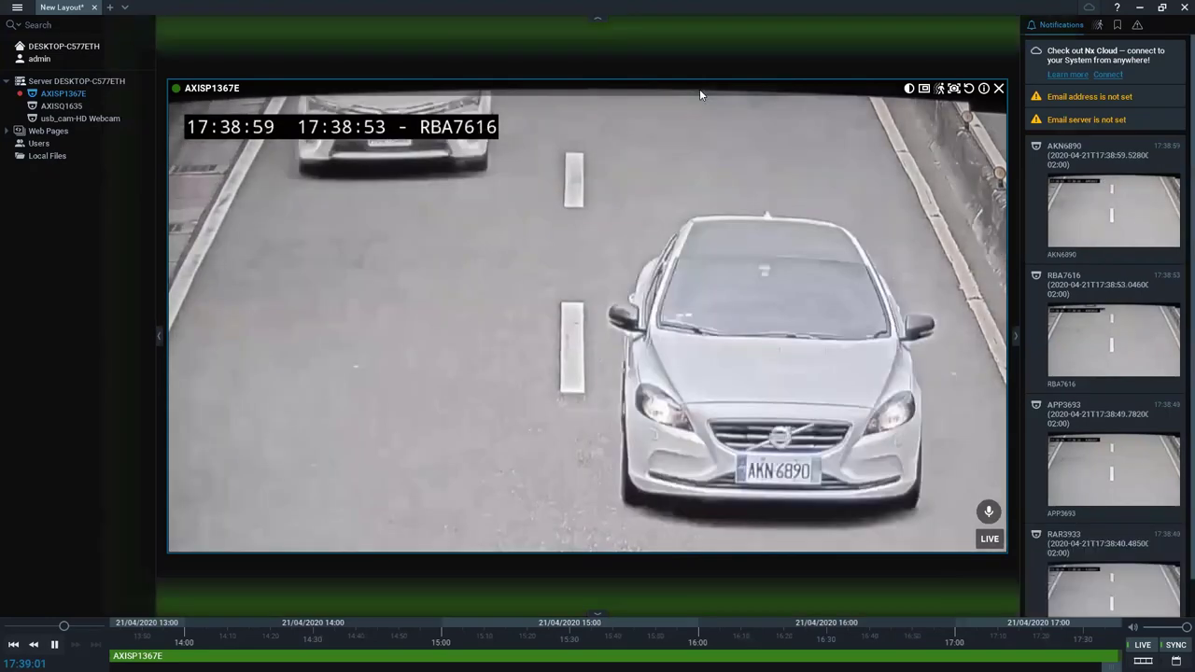
# Switch back to the on-camera Reporting page in the browser and look over its reporting protocols and Network Optix settings
pyautogui.hotkey('alt', 'Tab')
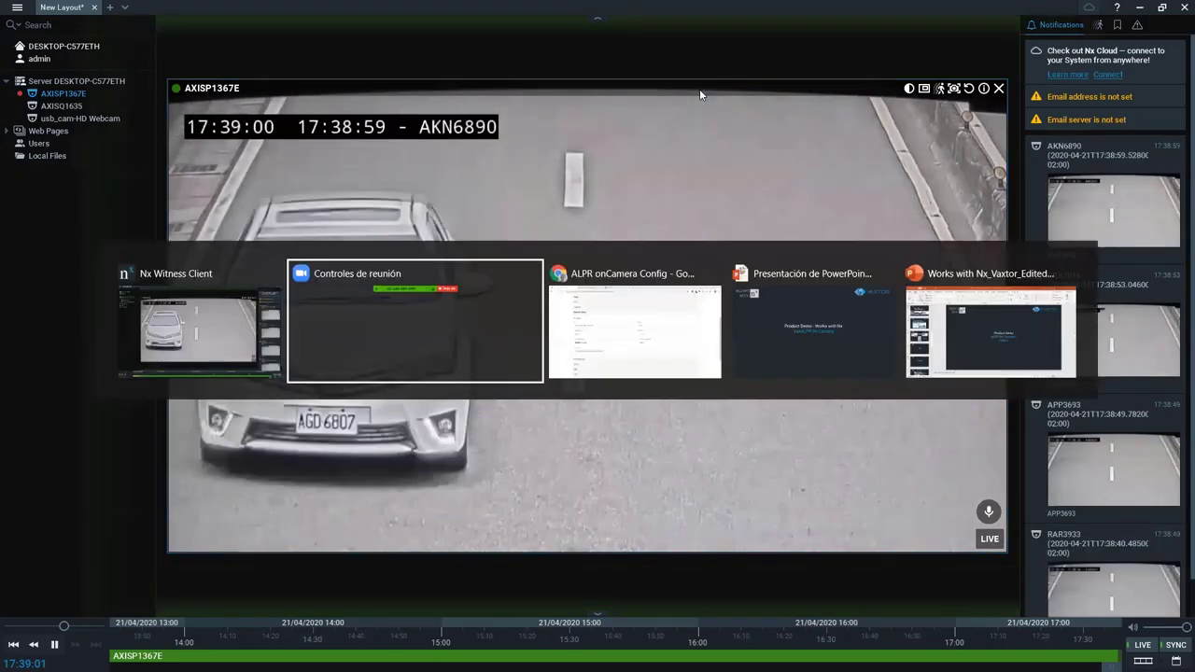
pyautogui.hotkey('alt', 'Tab')
pyautogui.hotkey('alt', 'Tab')
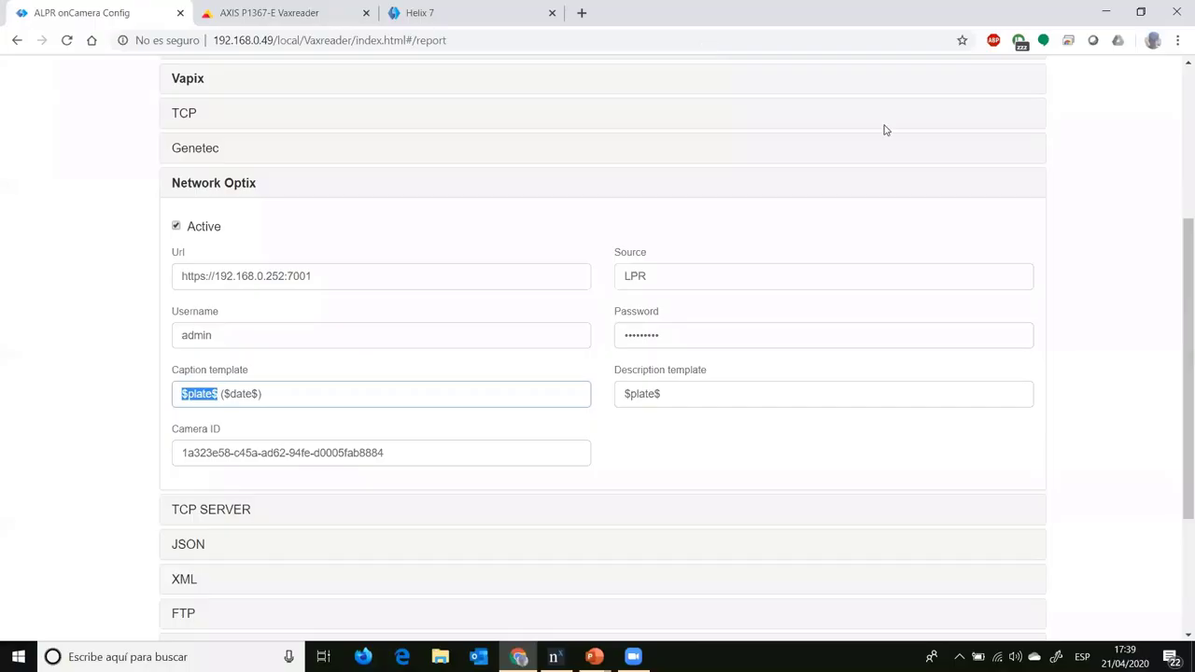
pyautogui.scroll(5, 943, 112)
pyautogui.scroll(-2, 955, 166)
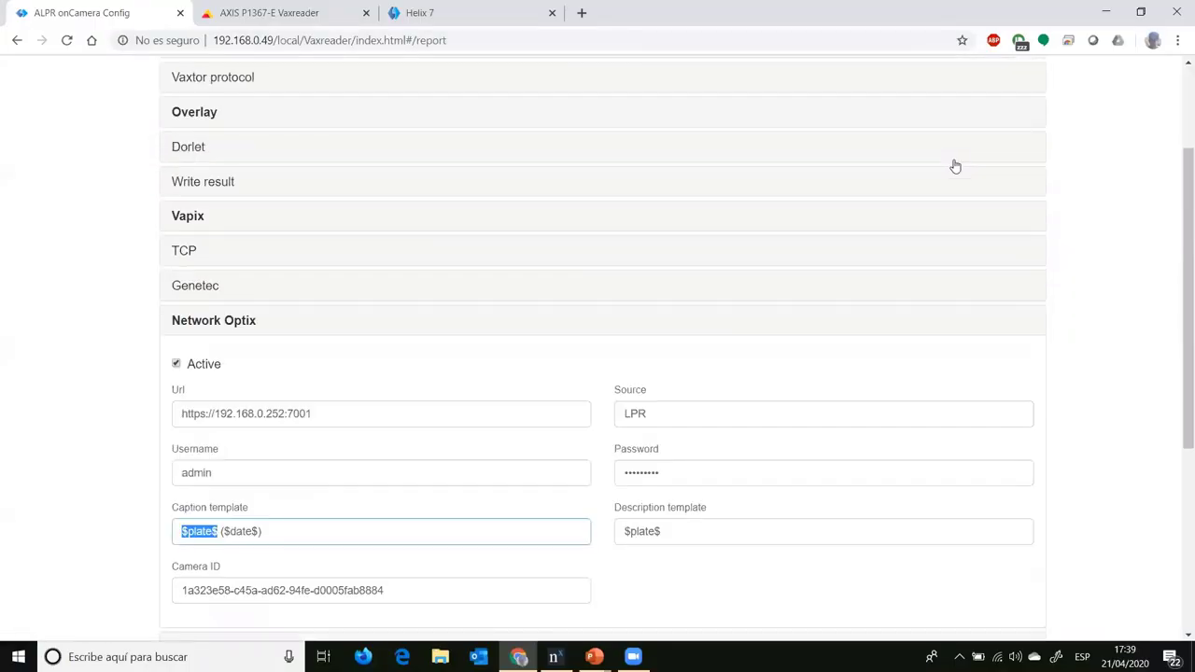
pyautogui.scroll(2, 956, 166)
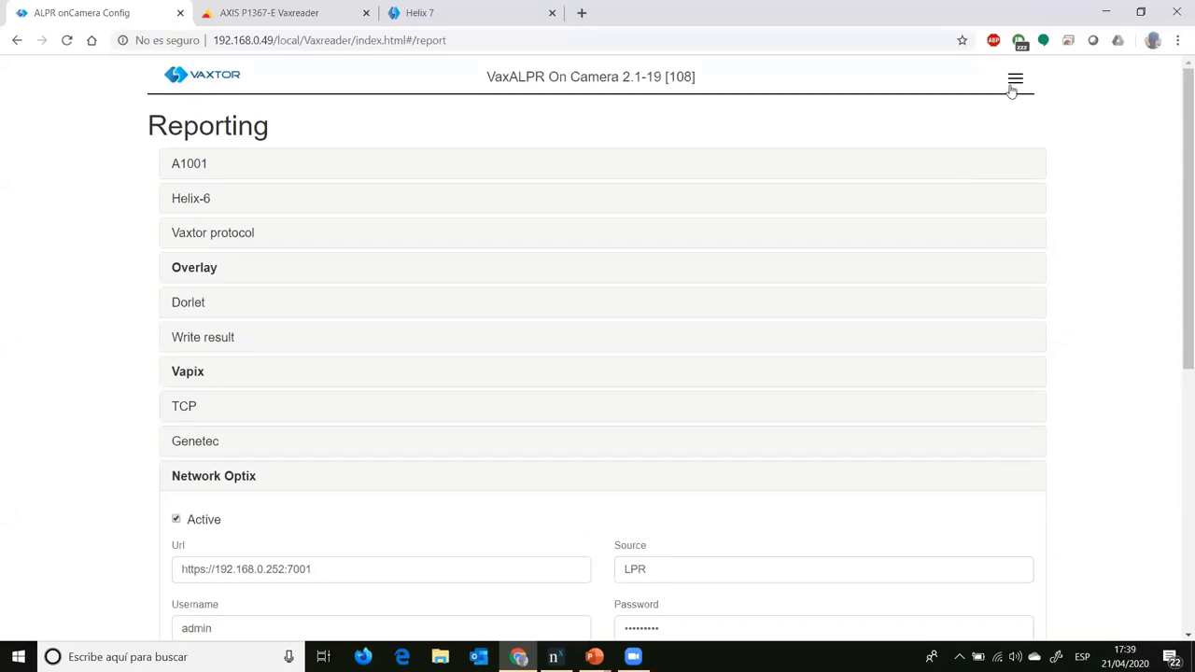
pyautogui.scroll(-2, 1011, 91)
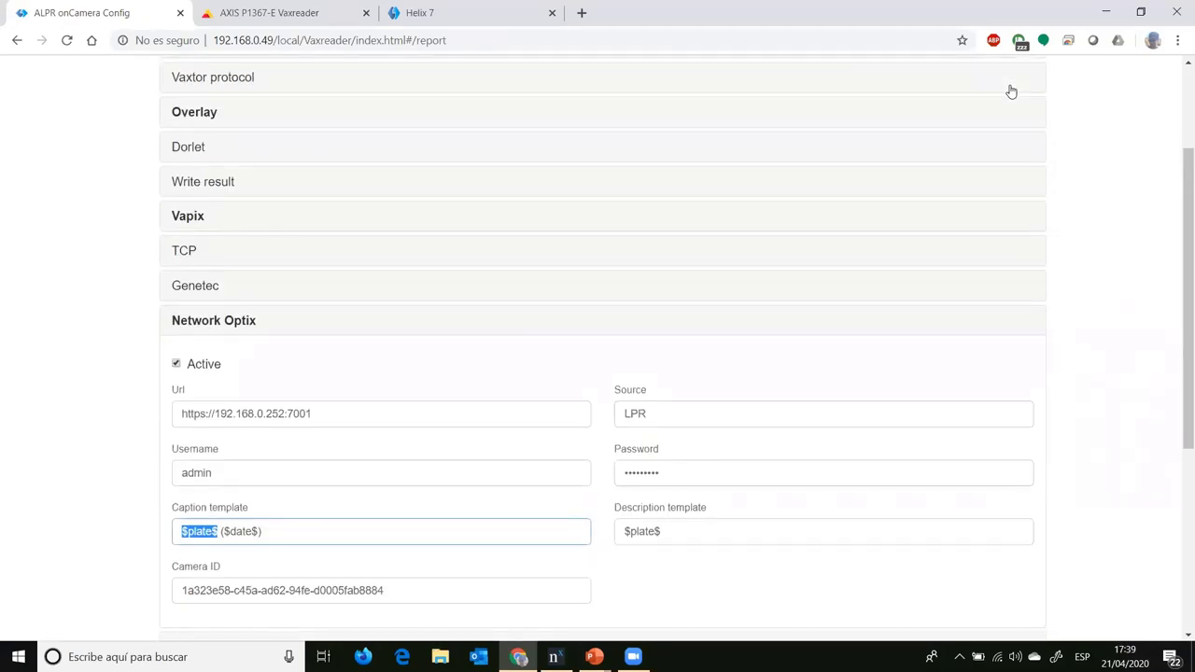
# Open the Plate & Mode settings, enable Retry notifications and highlight the low coverage mode option
pyautogui.scroll(2, 1011, 90)
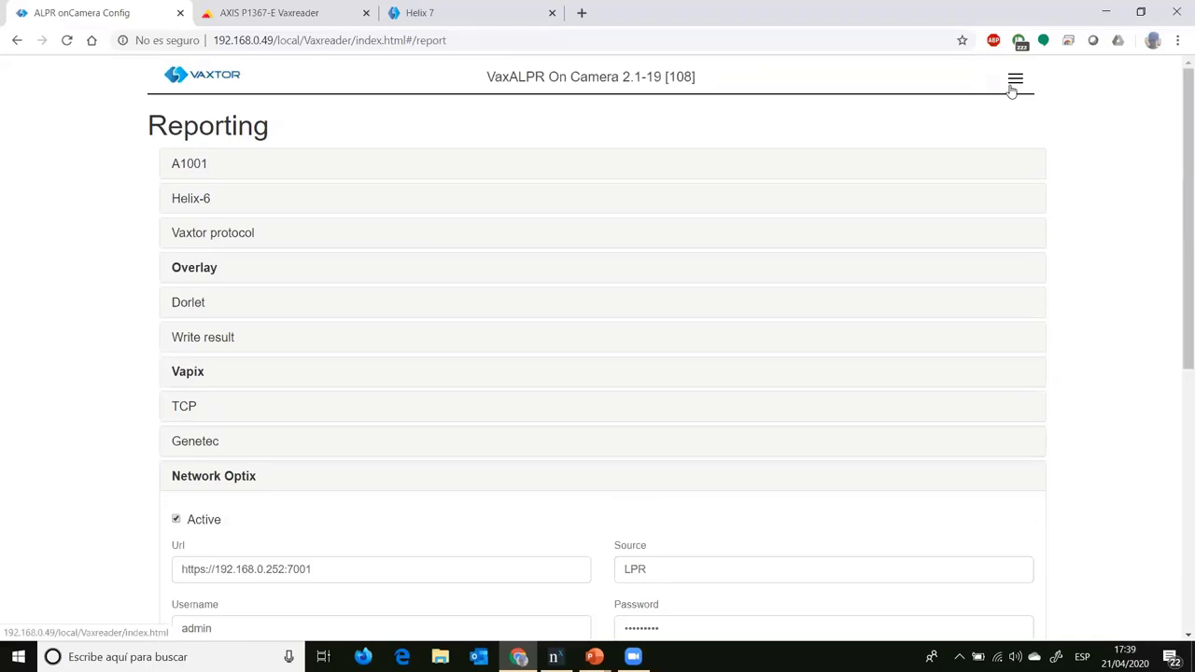
pyautogui.click(1014, 82)
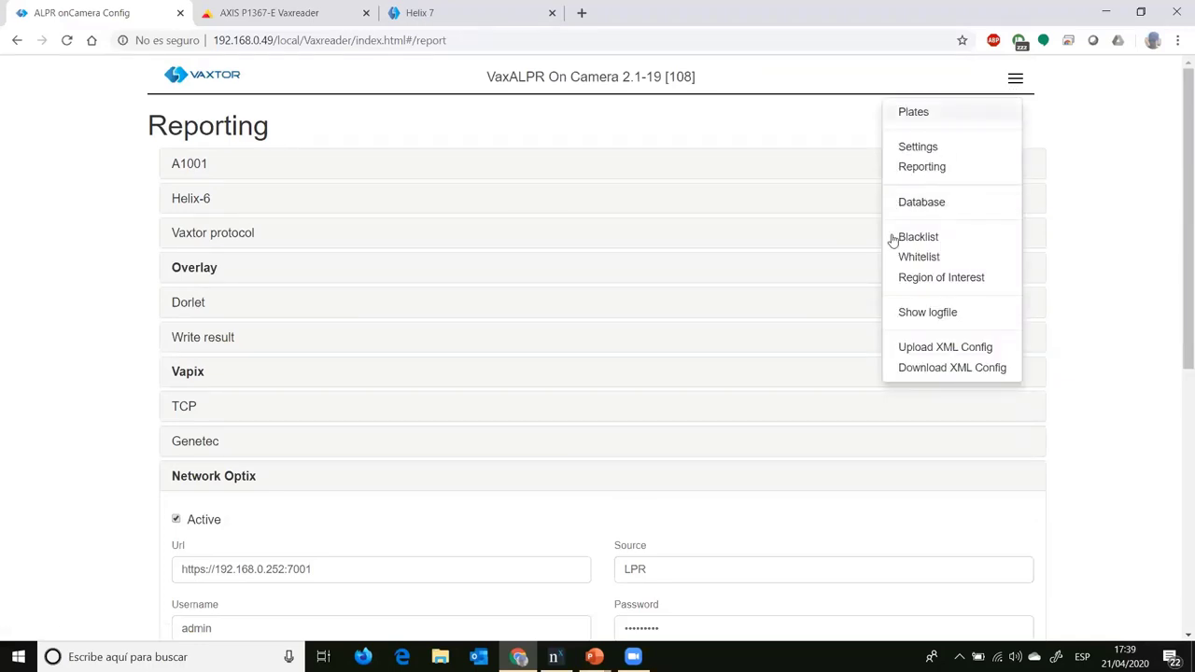
pyautogui.click(922, 147)
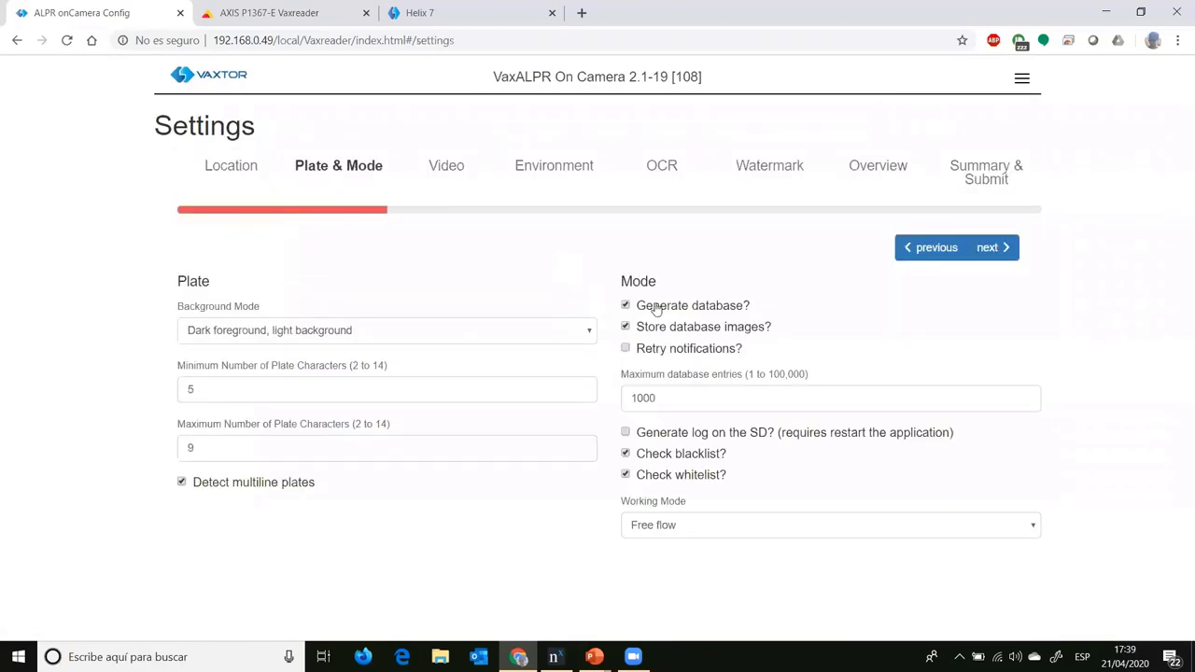
pyautogui.moveTo(707, 308); pyautogui.dragTo(646, 307)
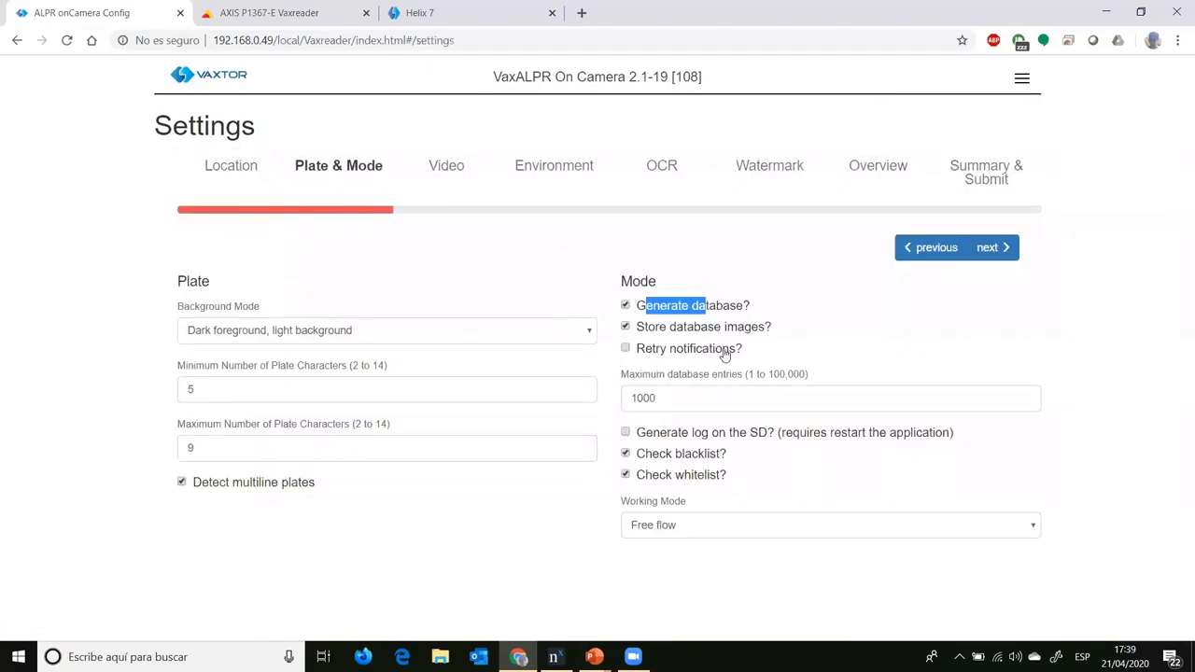
pyautogui.moveTo(657, 350); pyautogui.dragTo(725, 353)
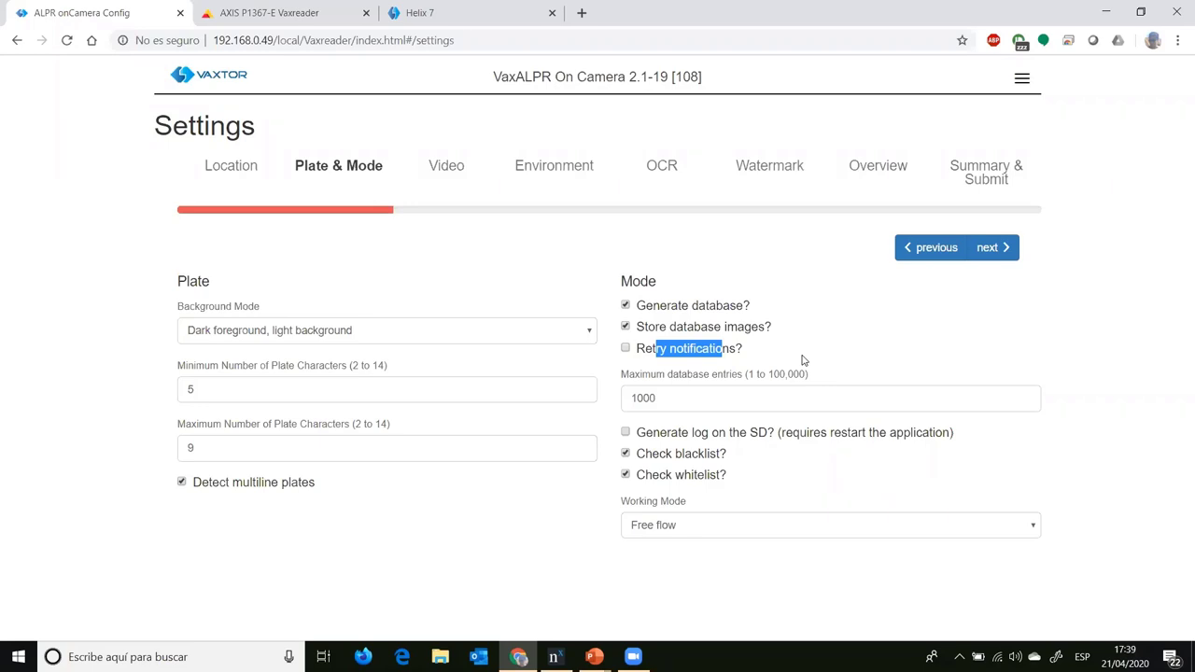
pyautogui.click(649, 349)
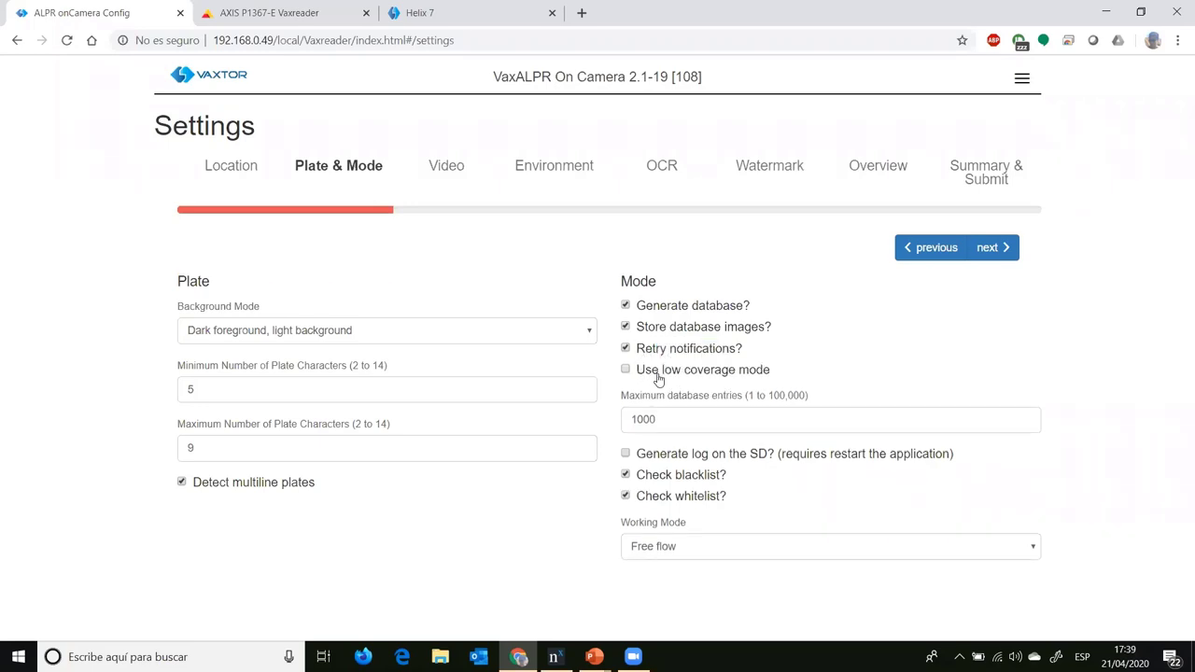
pyautogui.moveTo(658, 378); pyautogui.dragTo(766, 376)
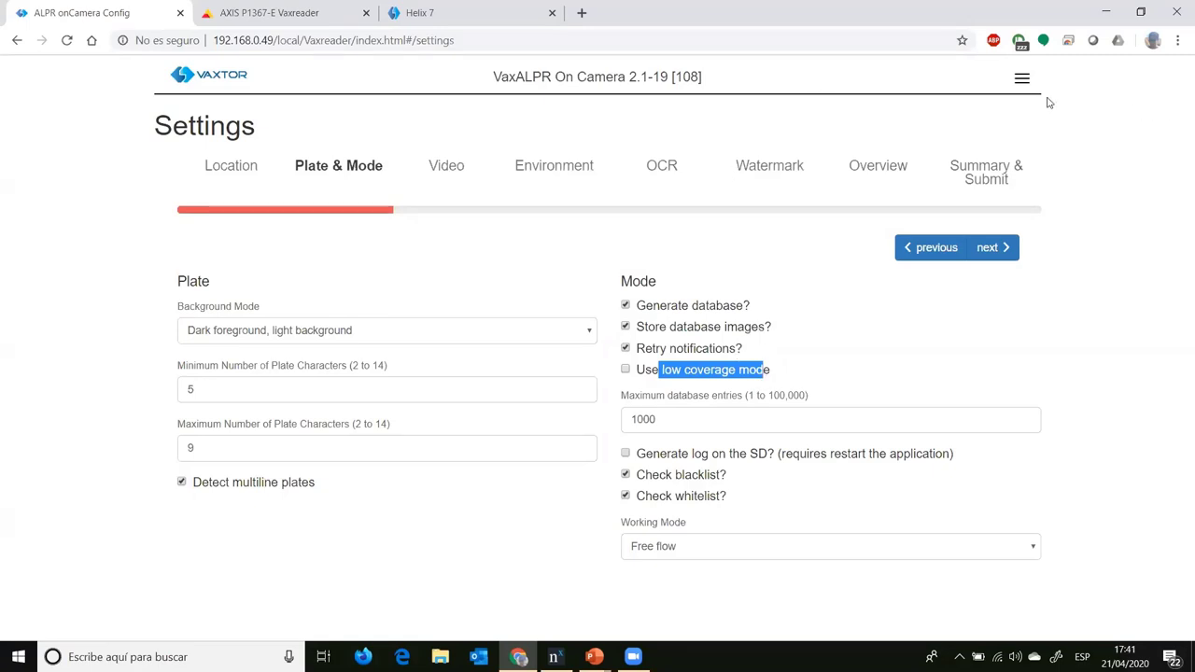
# Return to the Reporting page, expand the Network Optix settings and highlight the camera ID
pyautogui.click(1022, 79)
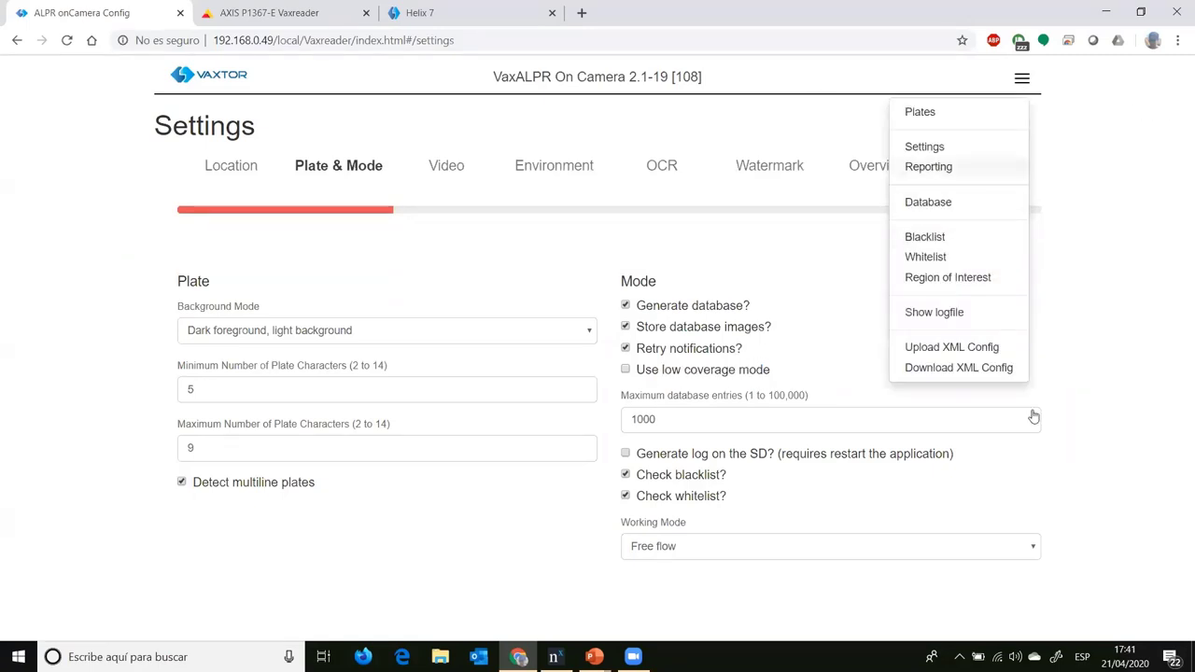
pyautogui.click(928, 166)
pyautogui.scroll(-3, 408, 421)
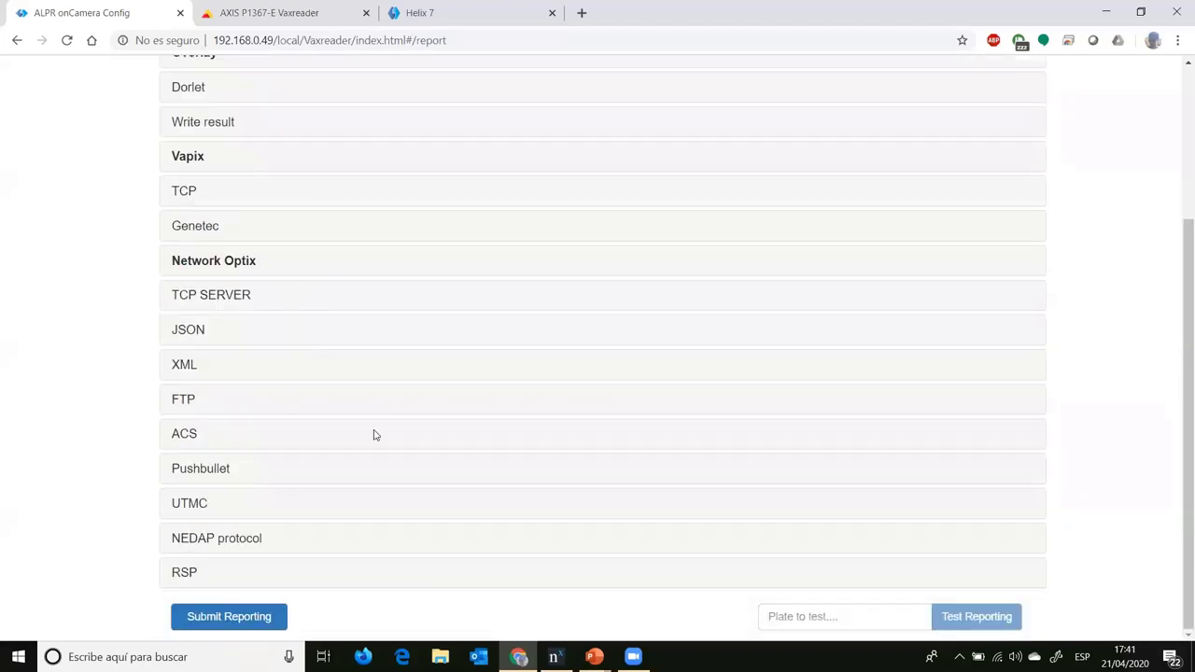
pyautogui.scroll(-3, 374, 435)
pyautogui.moveTo(403, 295); pyautogui.dragTo(0, 304)
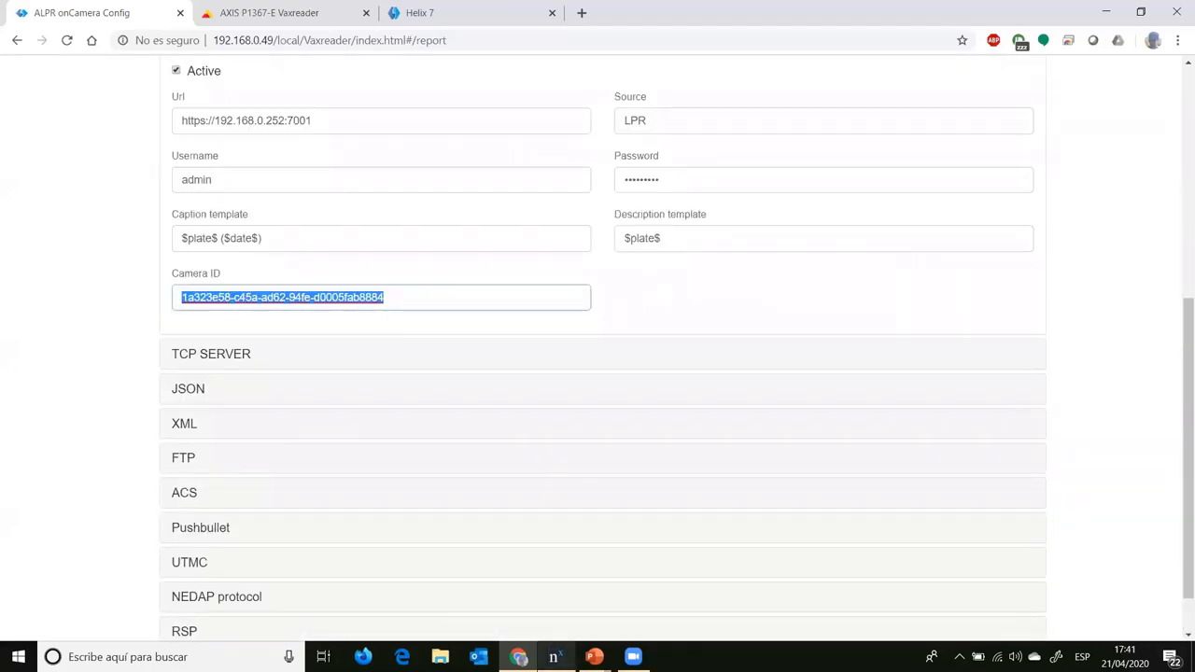
# Switch to Nx Witness and highlight the camera ID in the AXISP1367E camera settings, leaving the settings unchanged
pyautogui.click(553, 656)
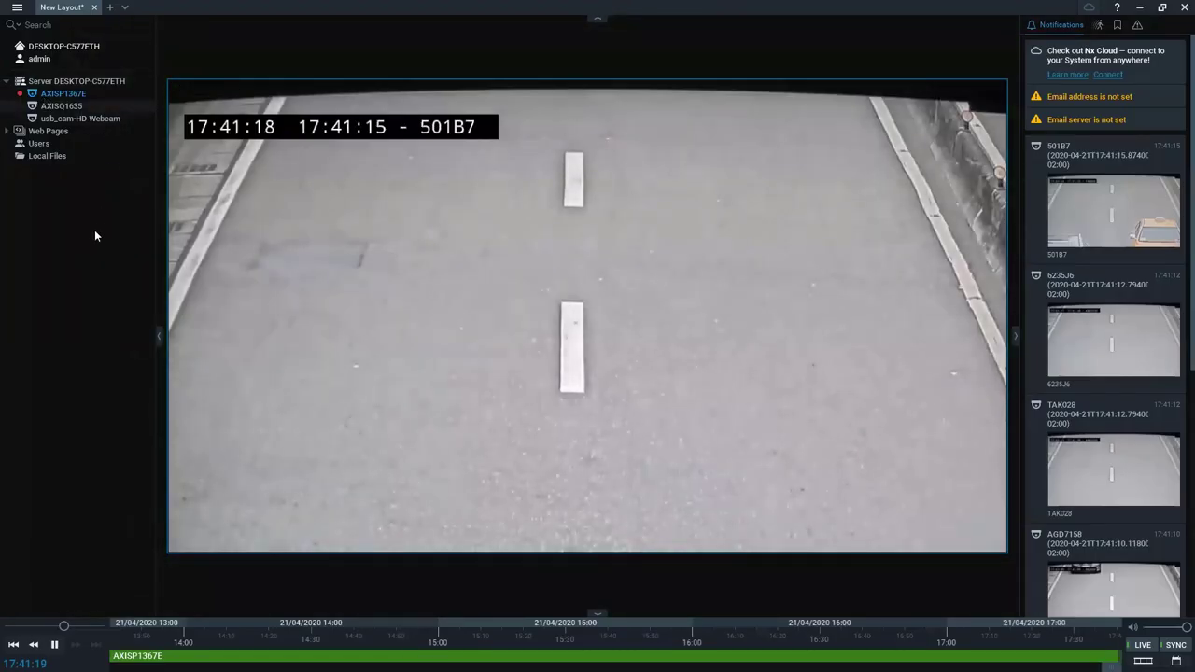
pyautogui.rightClick(90, 235)
pyautogui.click(90, 236)
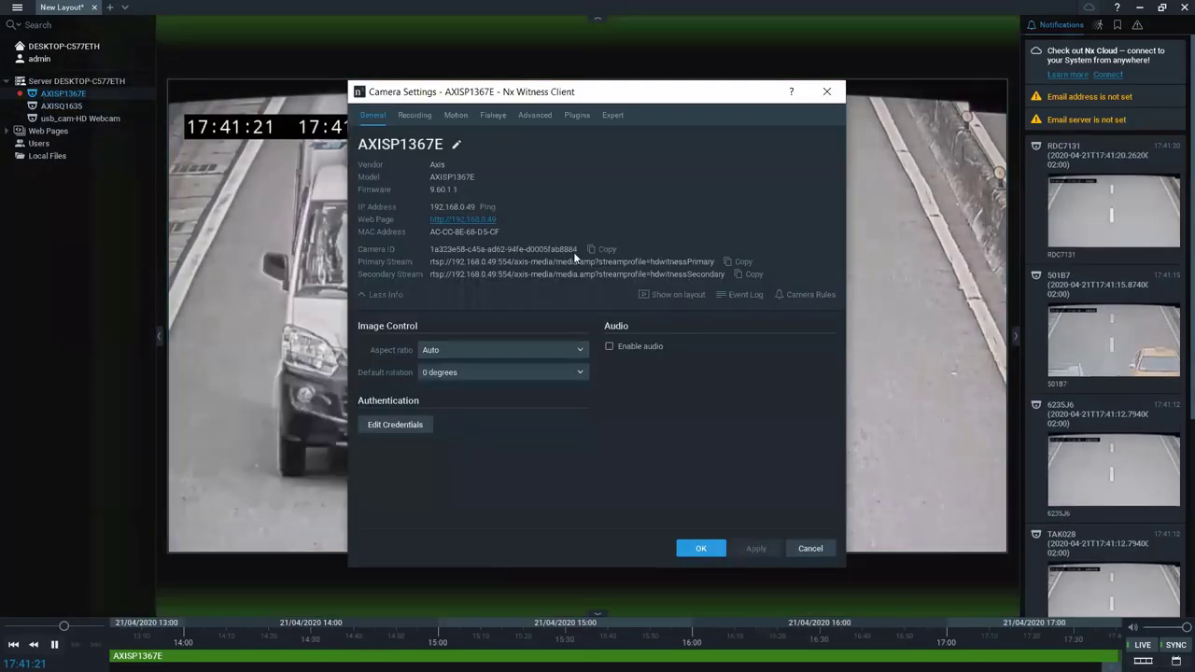
pyautogui.moveTo(572, 248); pyautogui.dragTo(430, 248)
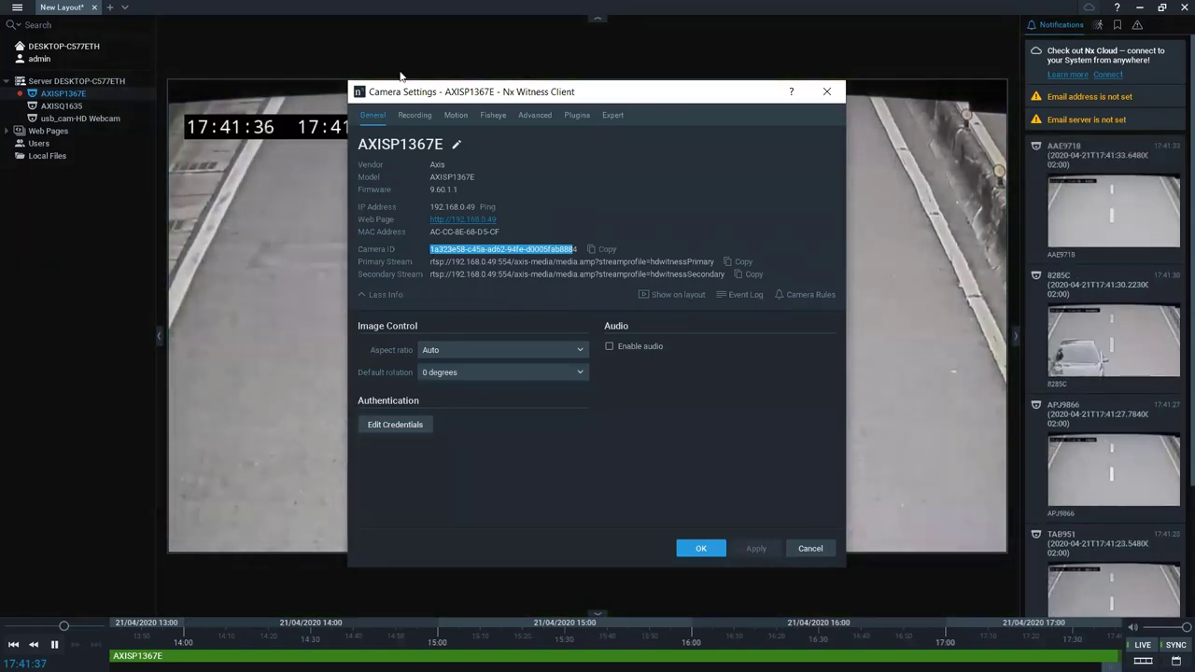
pyautogui.press('Escape')
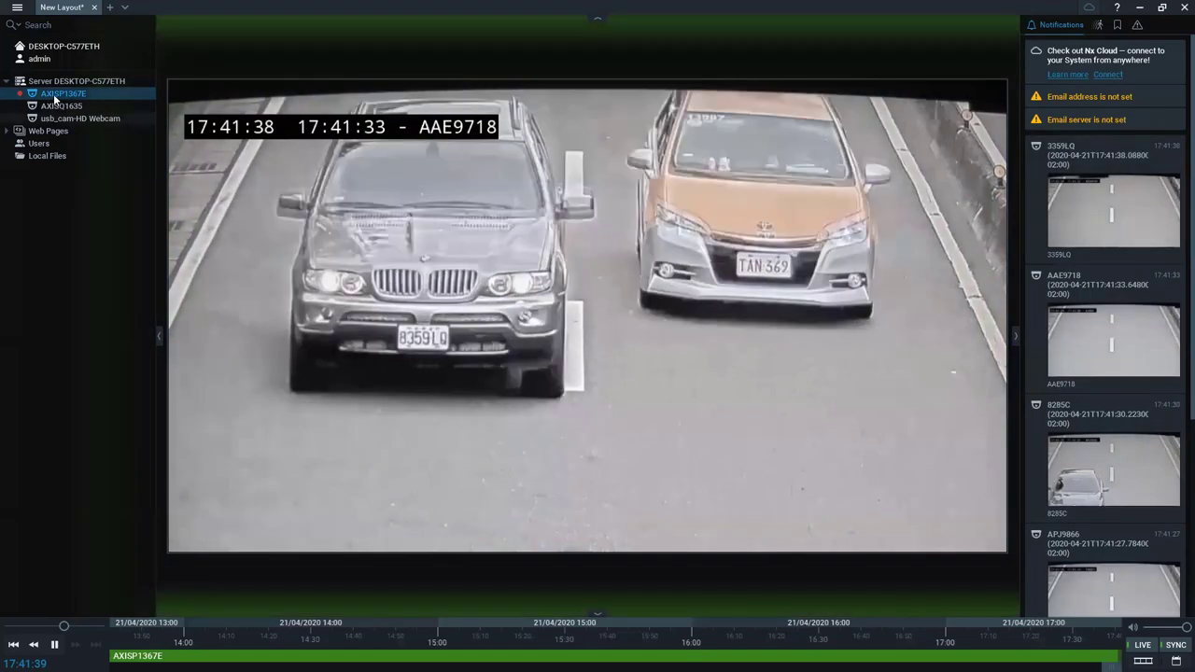
pyautogui.rightClick(77, 238)
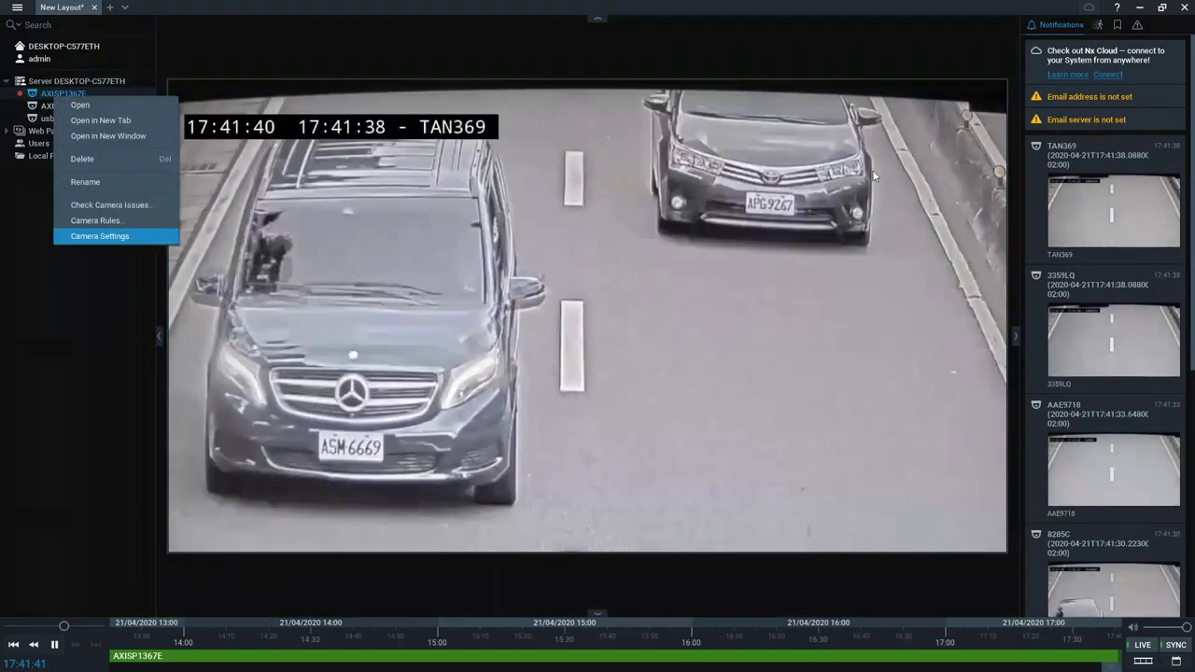
pyautogui.click(76, 236)
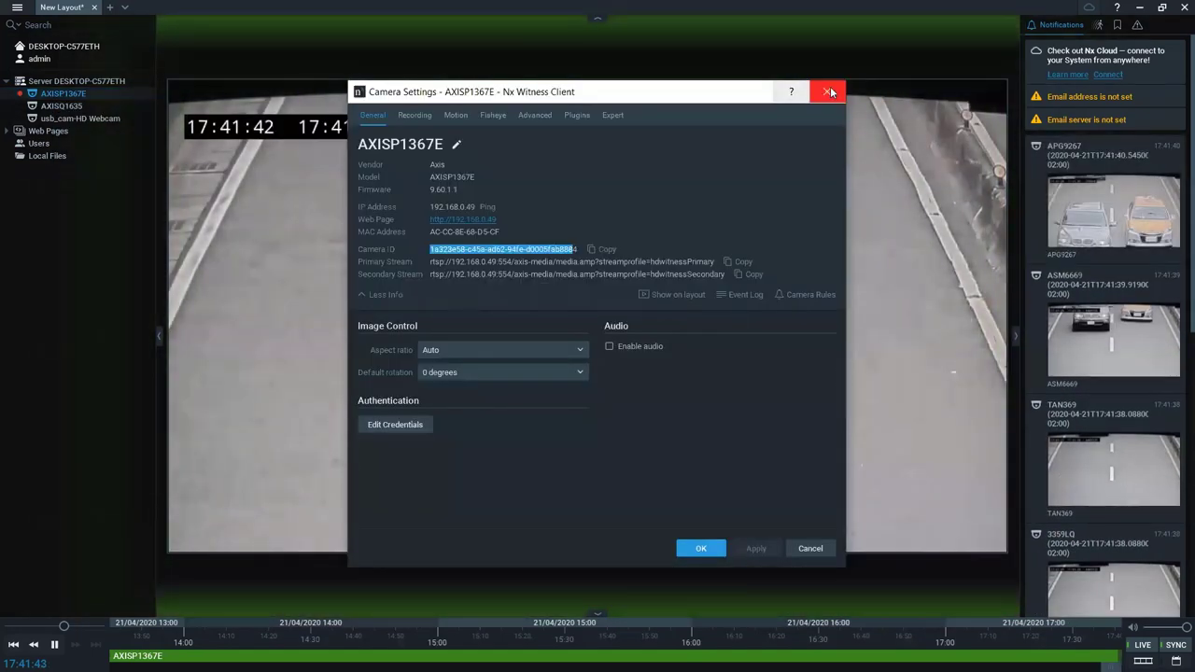
pyautogui.click(831, 92)
# Examine the AXISP1367E camera's Generic Event bookmark rule, highlighting its LPR source filter, and close the event rules
pyautogui.rightClick(61, 93)
pyautogui.click(82, 221)
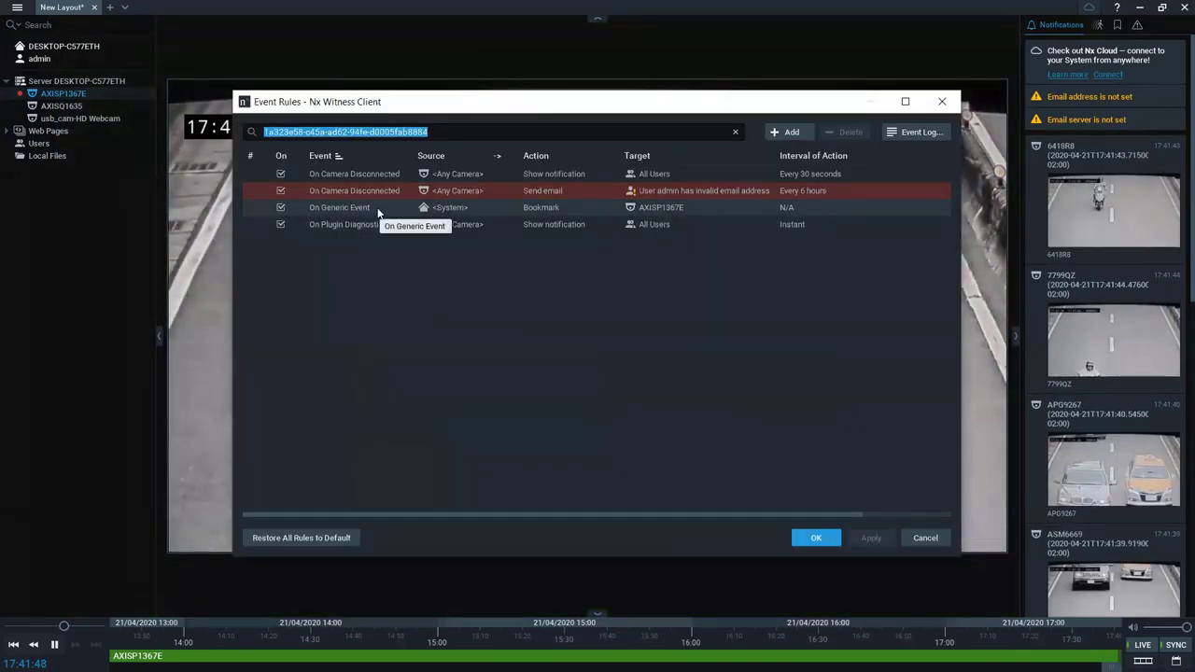
pyautogui.click(378, 213)
pyautogui.press('Escape')
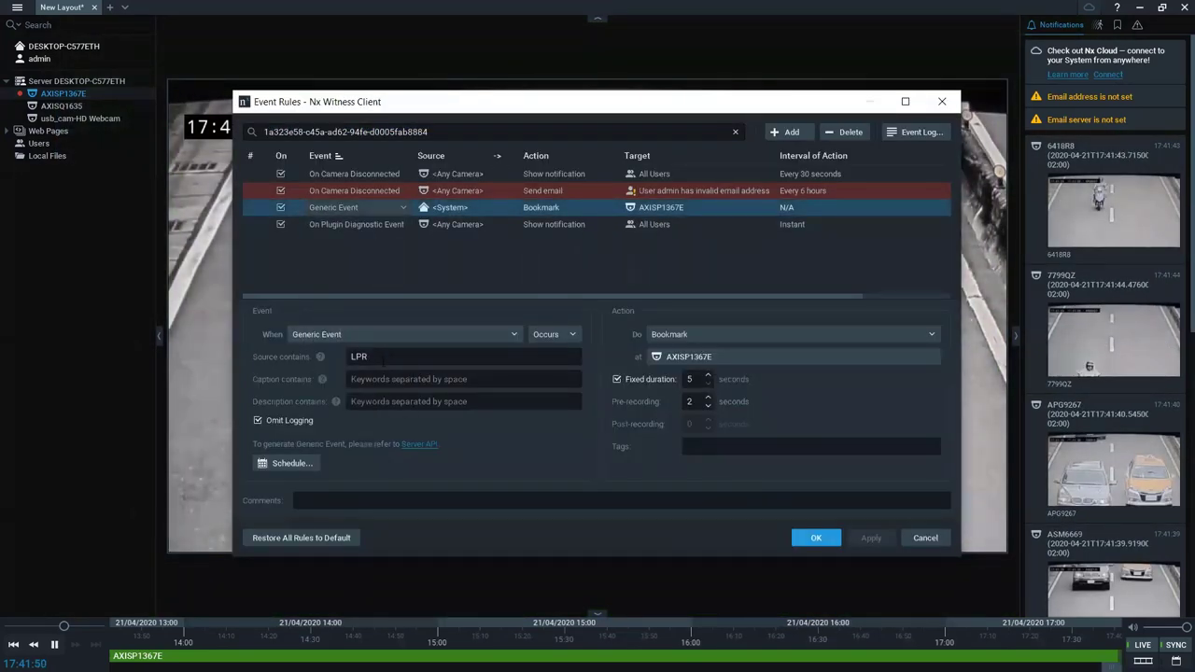
pyautogui.doubleClick(383, 357)
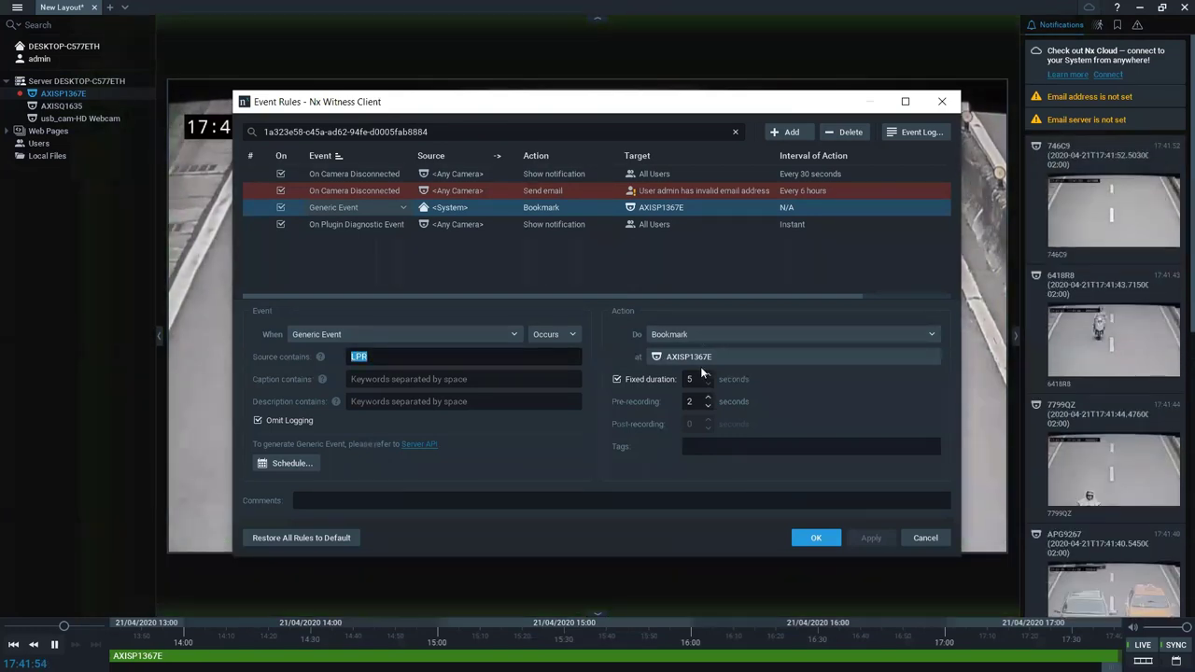
pyautogui.click(942, 101)
# Show the plate bookmarks and clear the "ab" search filter to list all of them
pyautogui.click(1121, 25)
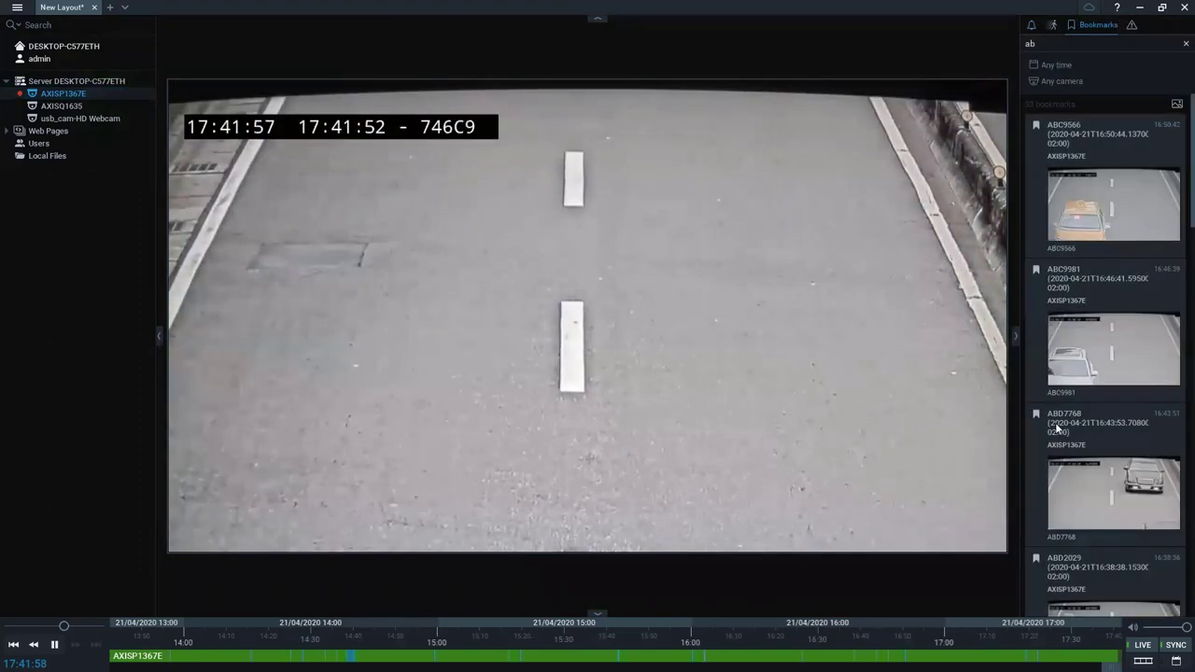
pyautogui.moveTo(1150, 150)
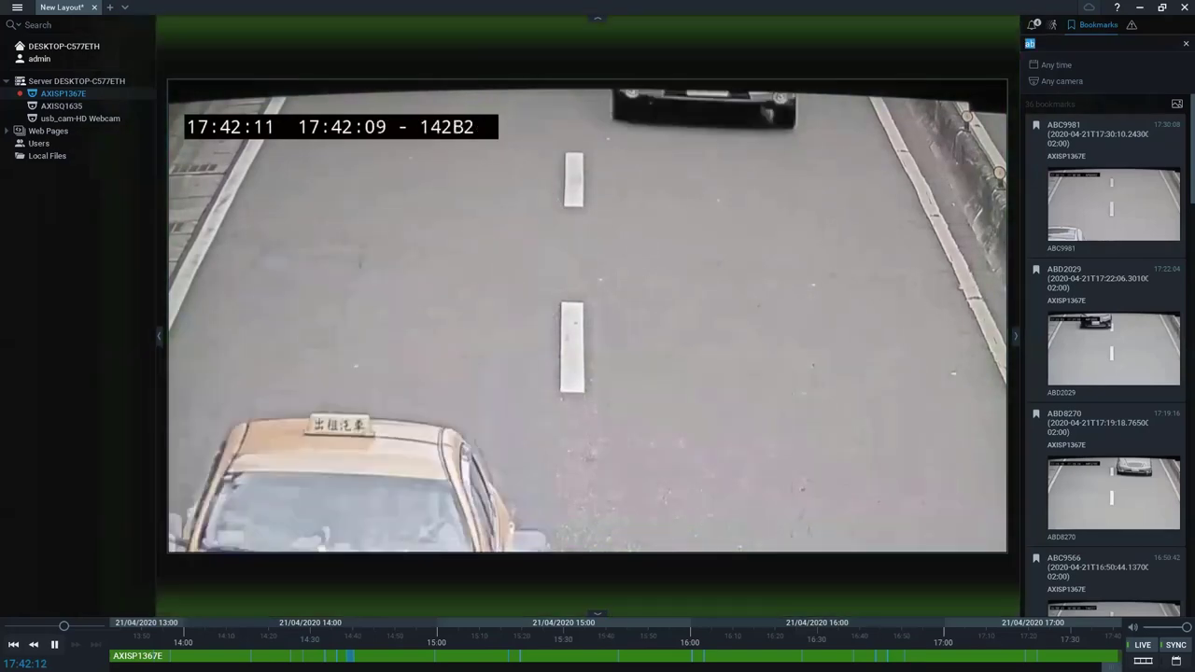
pyautogui.click(1033, 45)
pyautogui.press('BackSpace')
pyautogui.press('BackSpace')
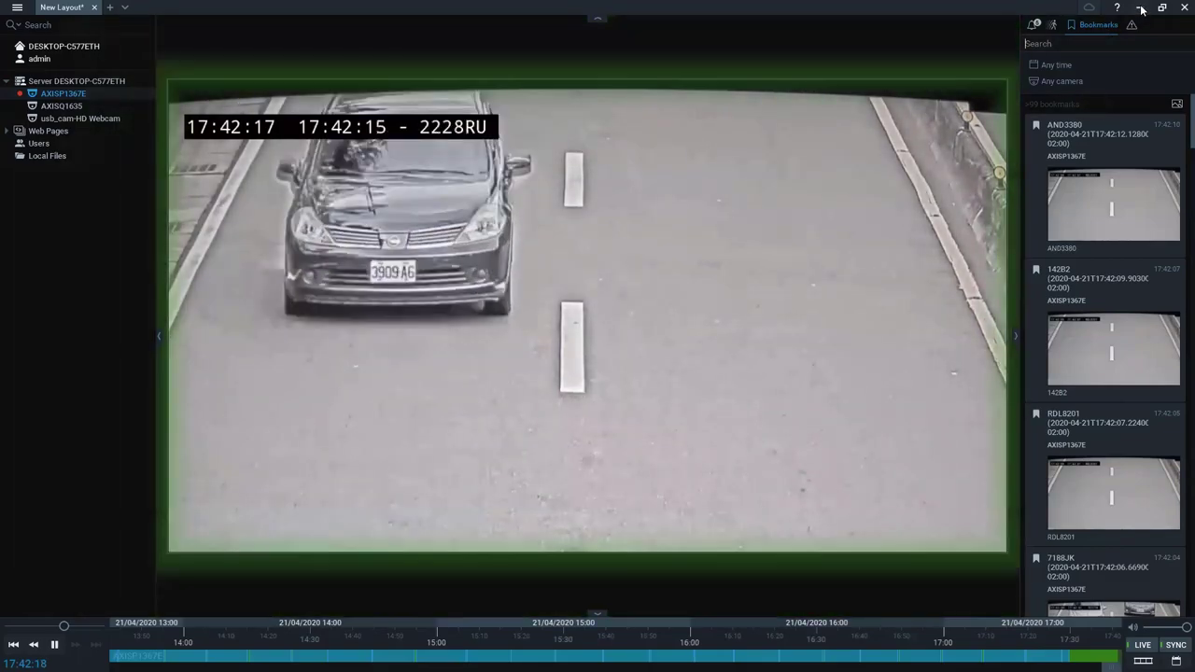
# Switch from Nx Witness through the browser to the PowerPoint slide show with the VaxALPR On Camera product demo slide
pyautogui.hotkey('alt', 'Tab')
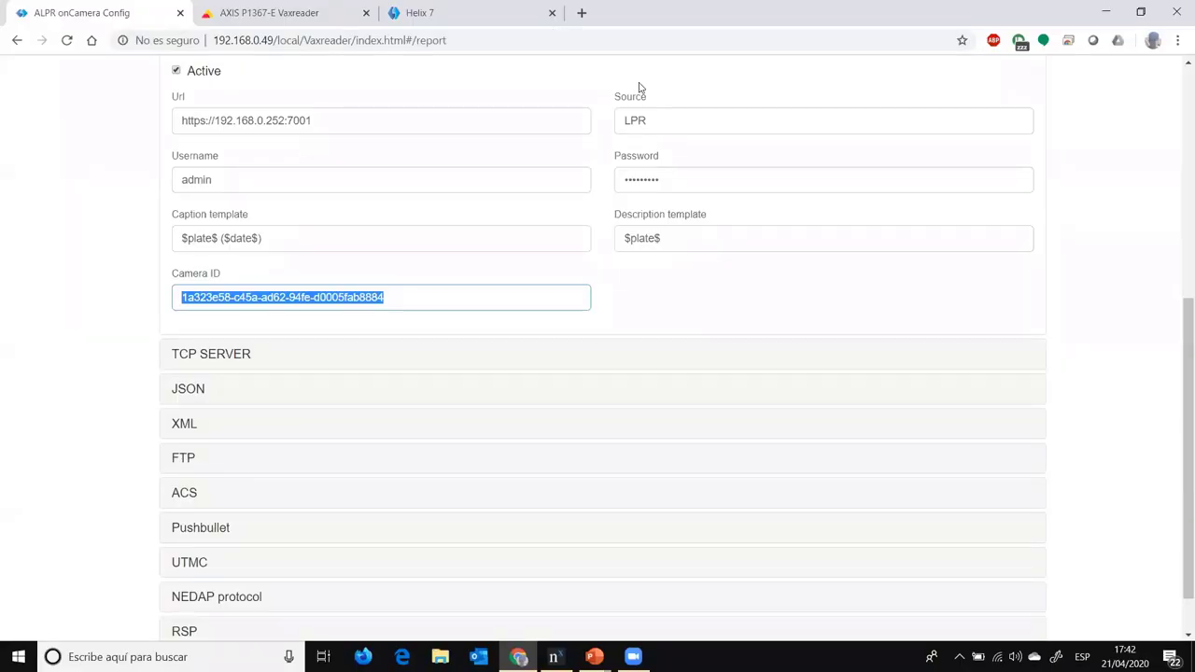
pyautogui.moveTo(595, 656)
pyautogui.click(648, 573)
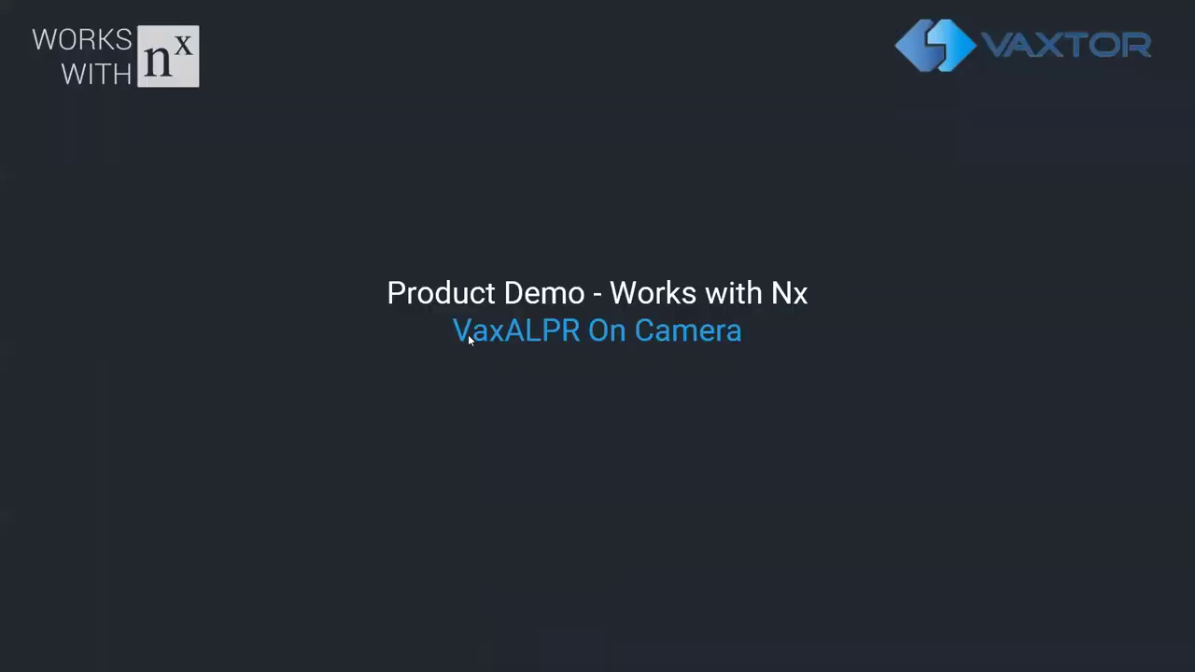